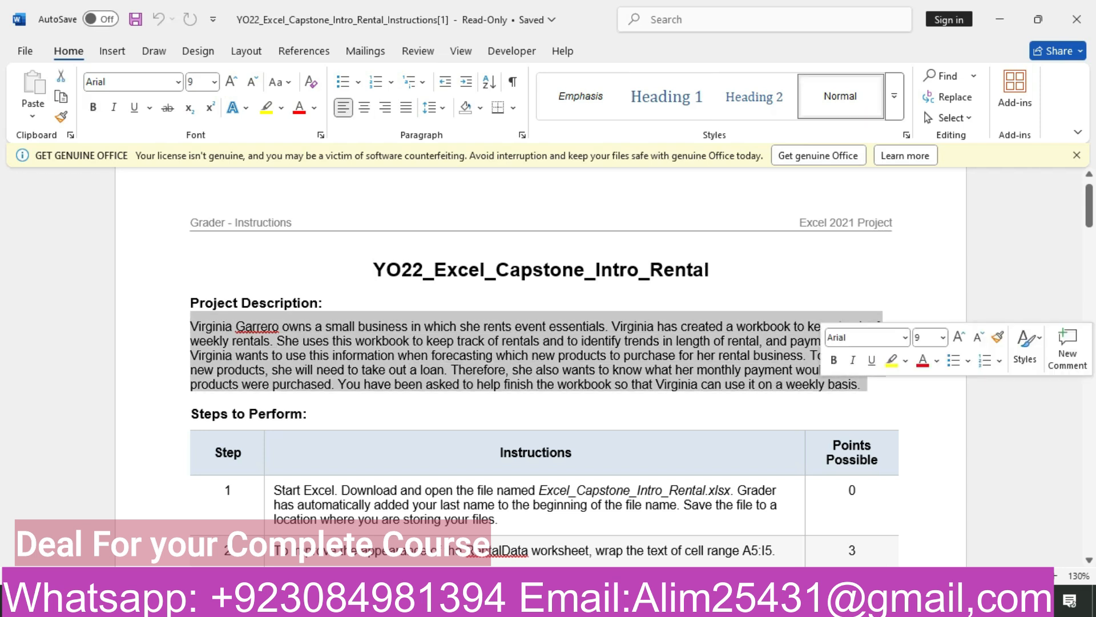
# - Highlight the Project Description paragraph and the step 1 instruction row in yellow
pyautogui.click(891, 360)
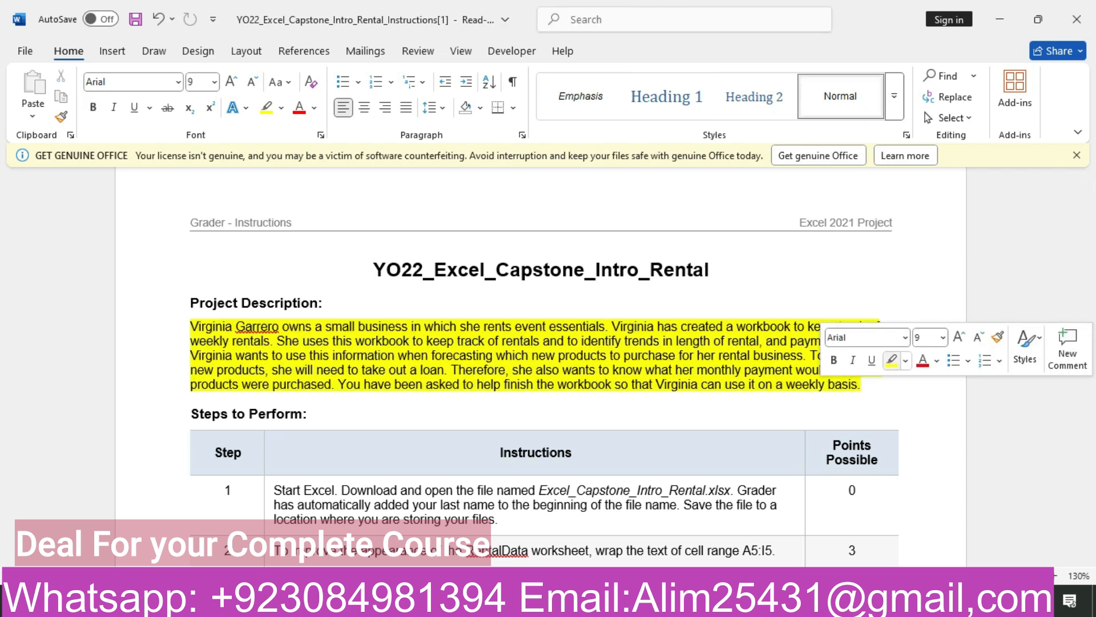
pyautogui.click(191, 398)
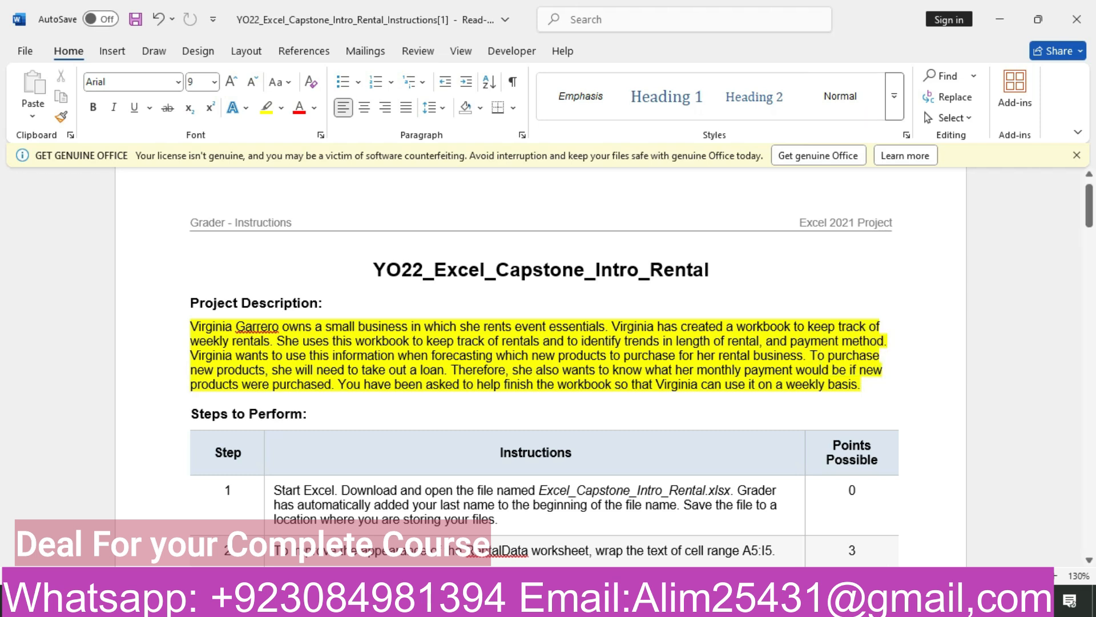
pyautogui.scroll(-3, 542, 371)
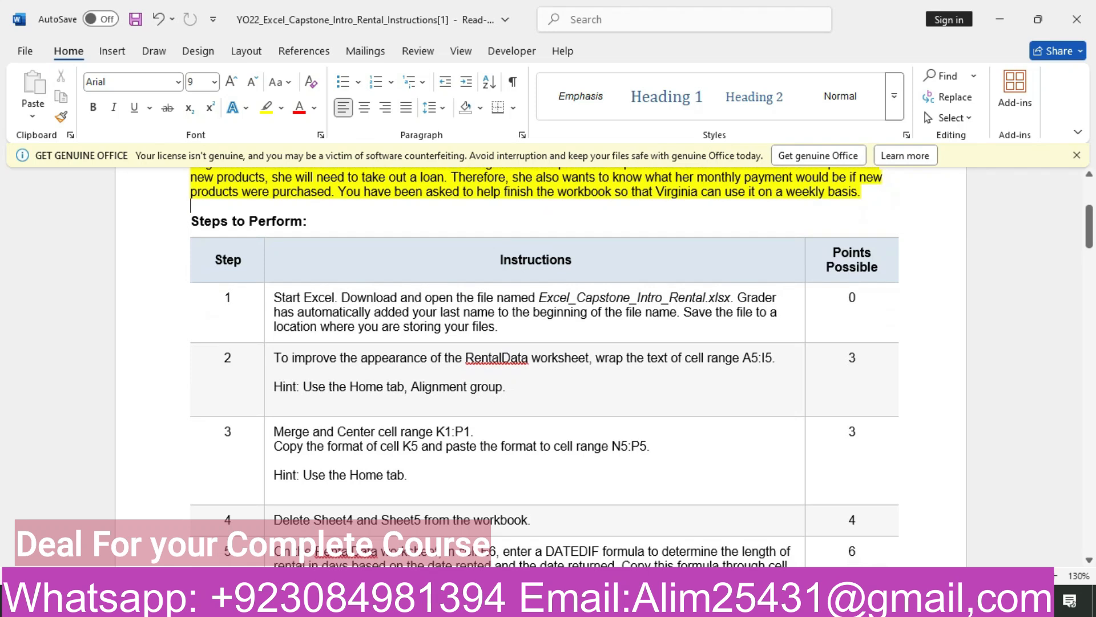
pyautogui.click(150, 312)
pyautogui.click(222, 275)
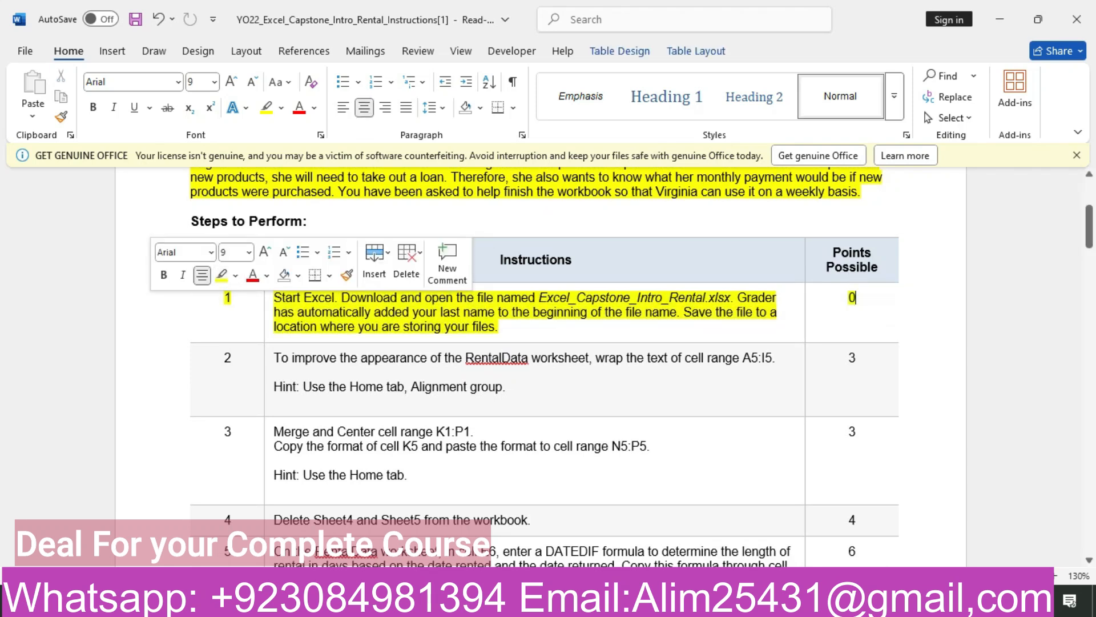
pyautogui.click(500, 327)
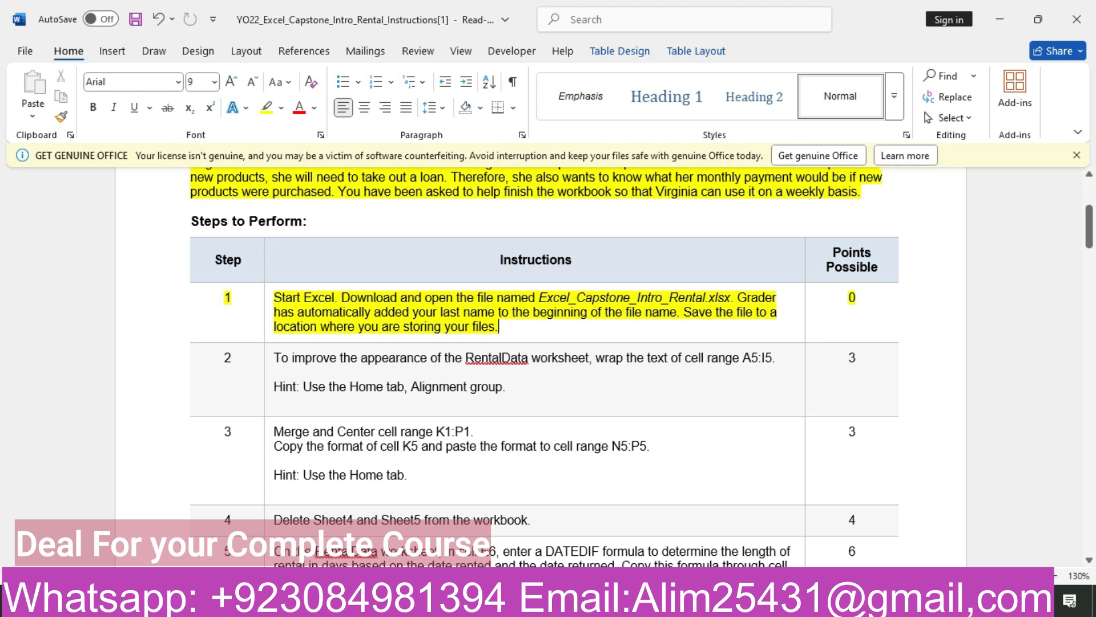
# - Glance at the rental workbook in Excel, return to the Word instructions and highlight the step 2 row in yellow
pyautogui.click(373, 602)
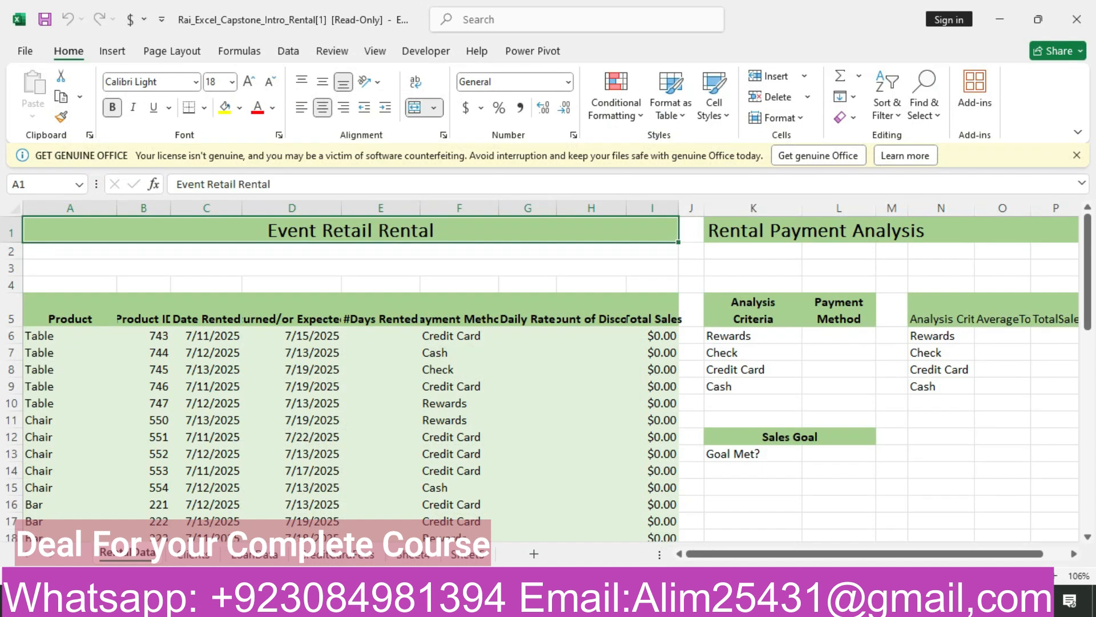
pyautogui.hotkey('alt', 'Tab')
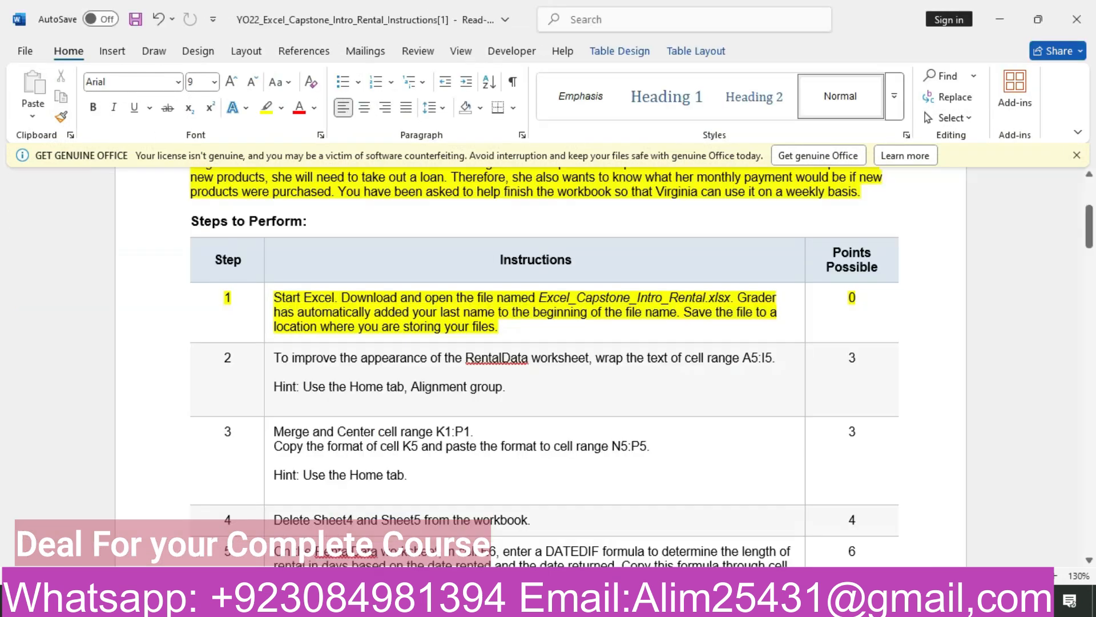
pyautogui.click(155, 378)
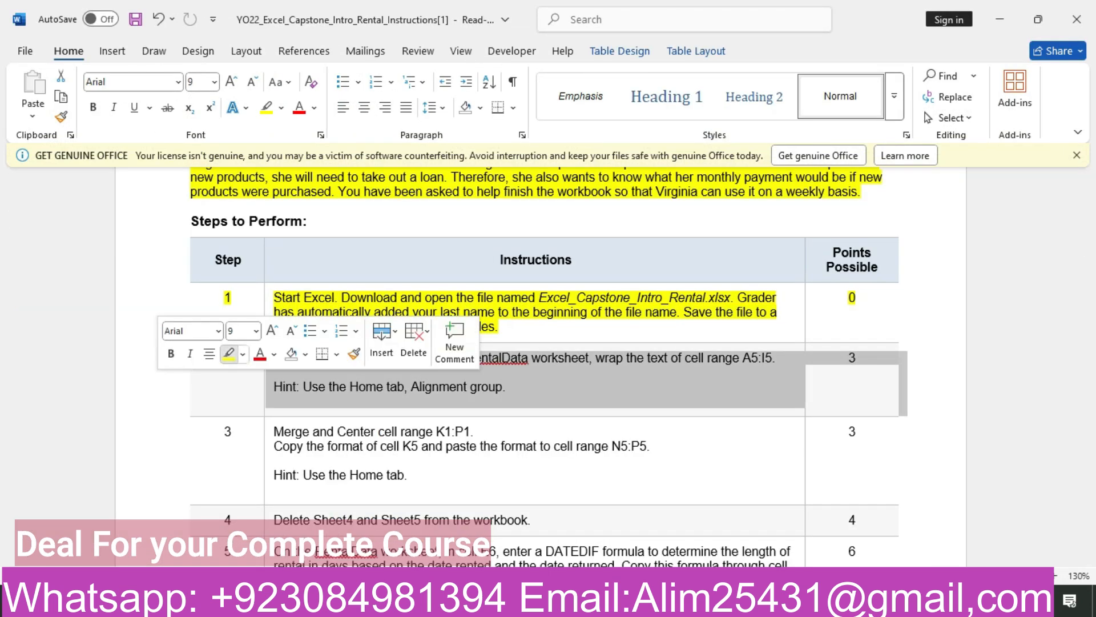
pyautogui.click(229, 354)
pyautogui.click(510, 387)
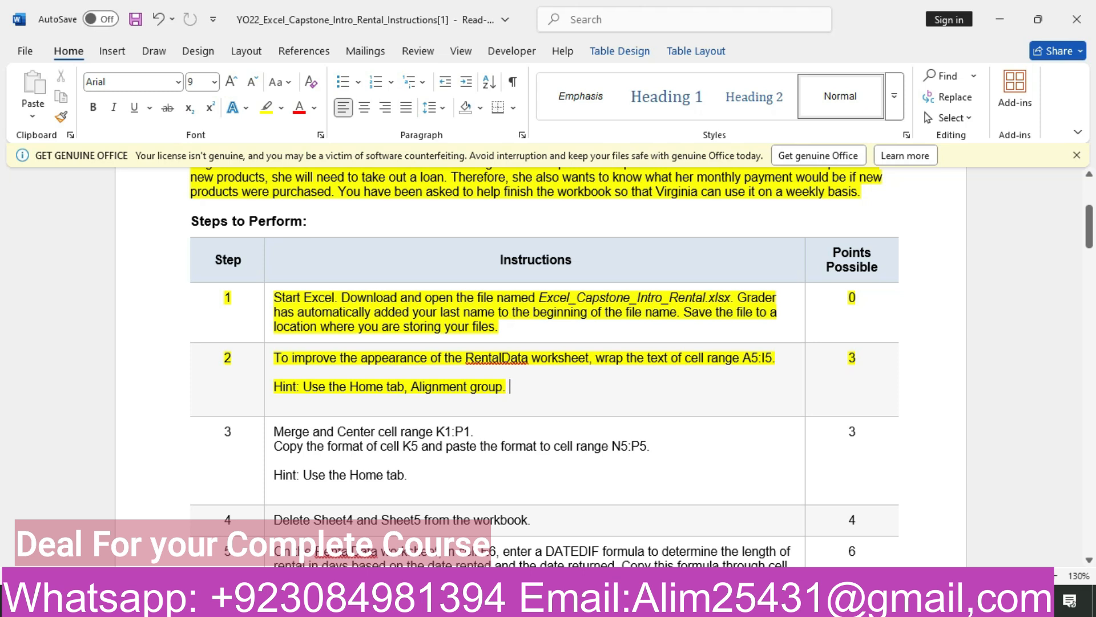
# - Switch to the Excel workbook and wrap the text of cell range A5:I5 on the RentalData worksheet
pyautogui.hotkey('alt', 'Tab')
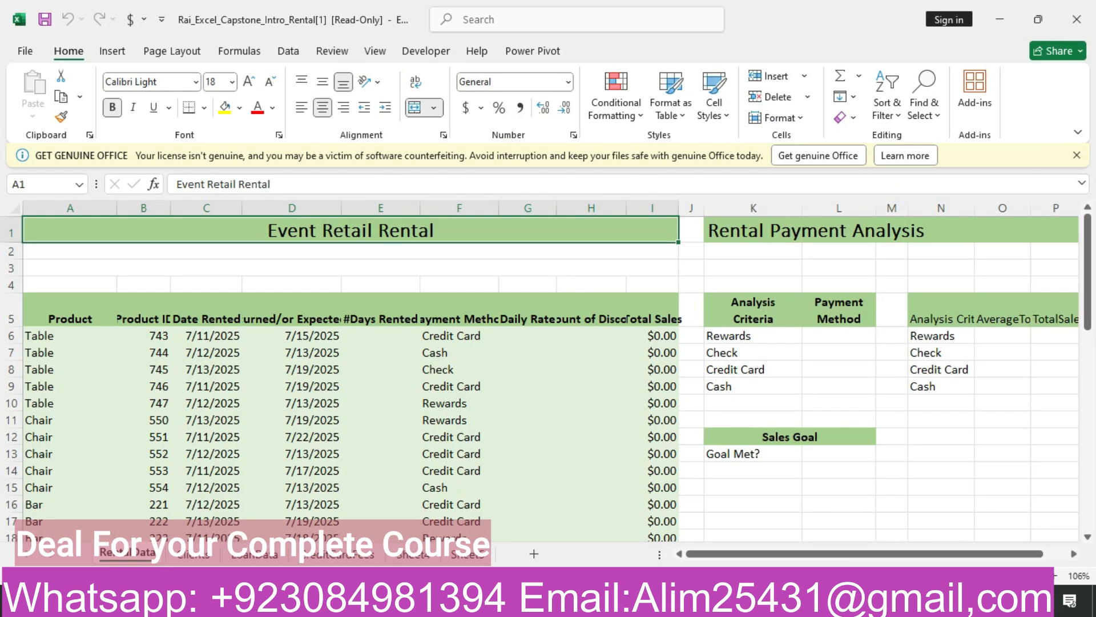
pyautogui.moveTo(68, 317); pyautogui.dragTo(662, 317)
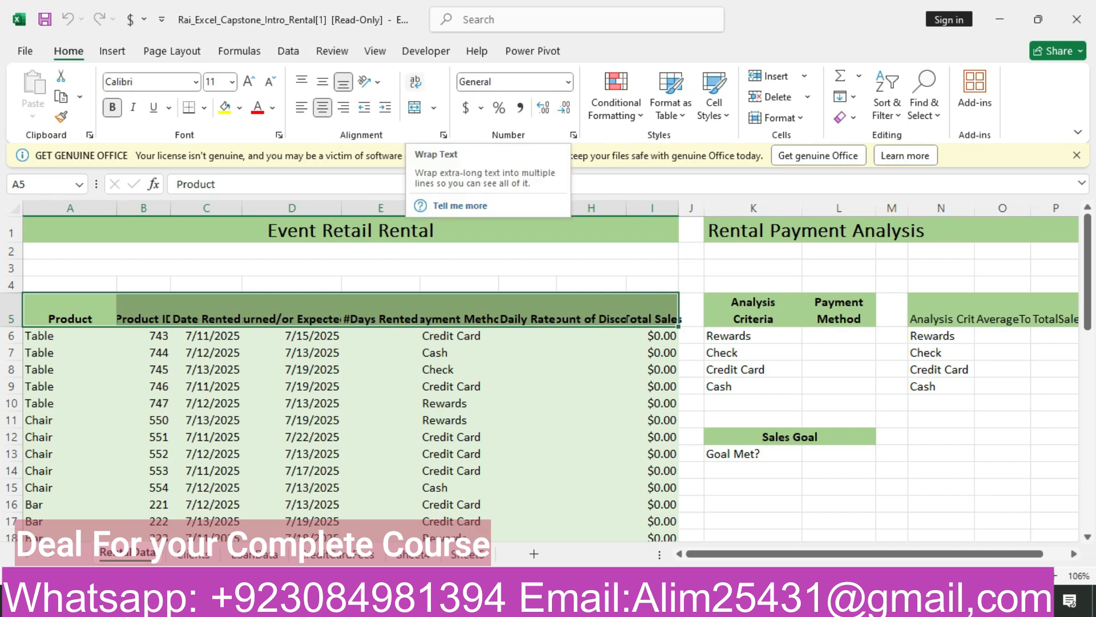
pyautogui.click(415, 81)
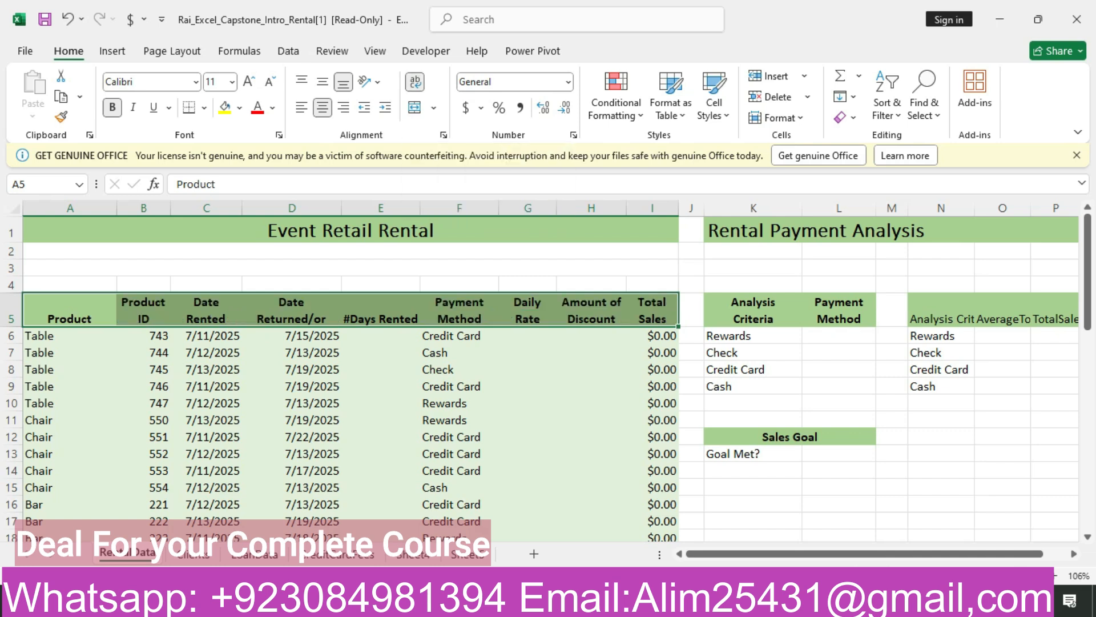
# - Switch back to the Word instructions and highlight the step 3 row in yellow
pyautogui.hotkey('alt', 'Tab')
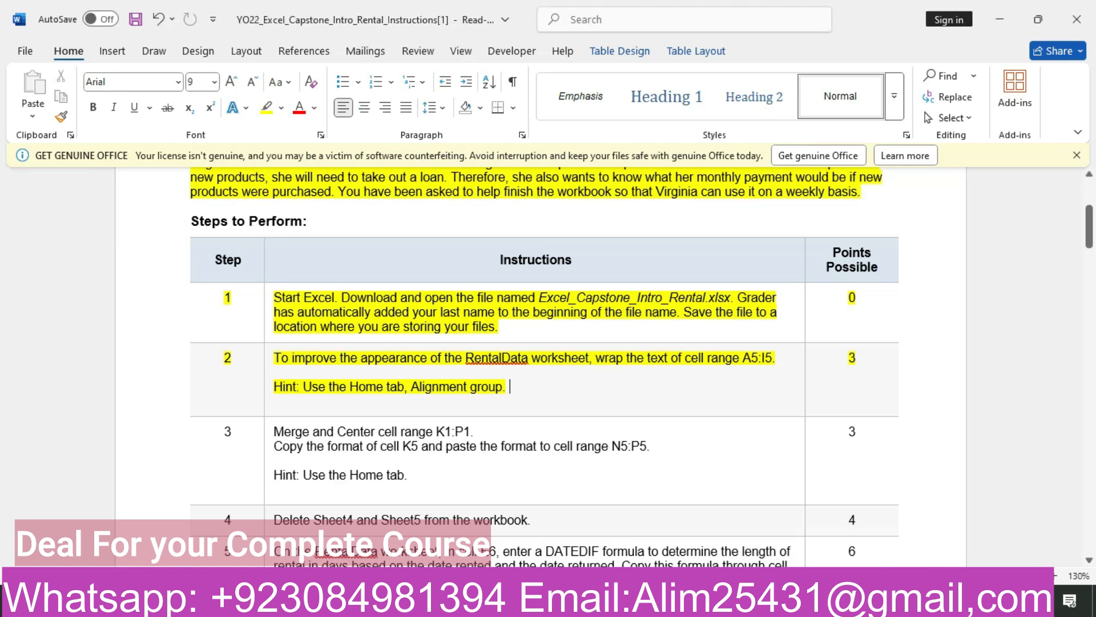
pyautogui.click(162, 451)
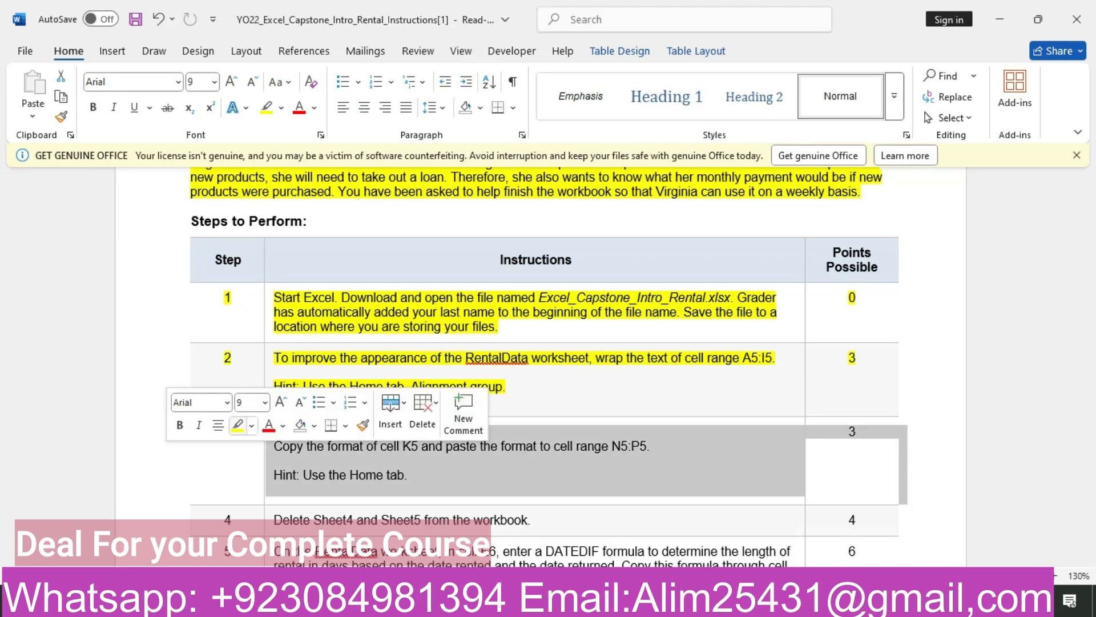
pyautogui.click(237, 425)
pyautogui.click(409, 476)
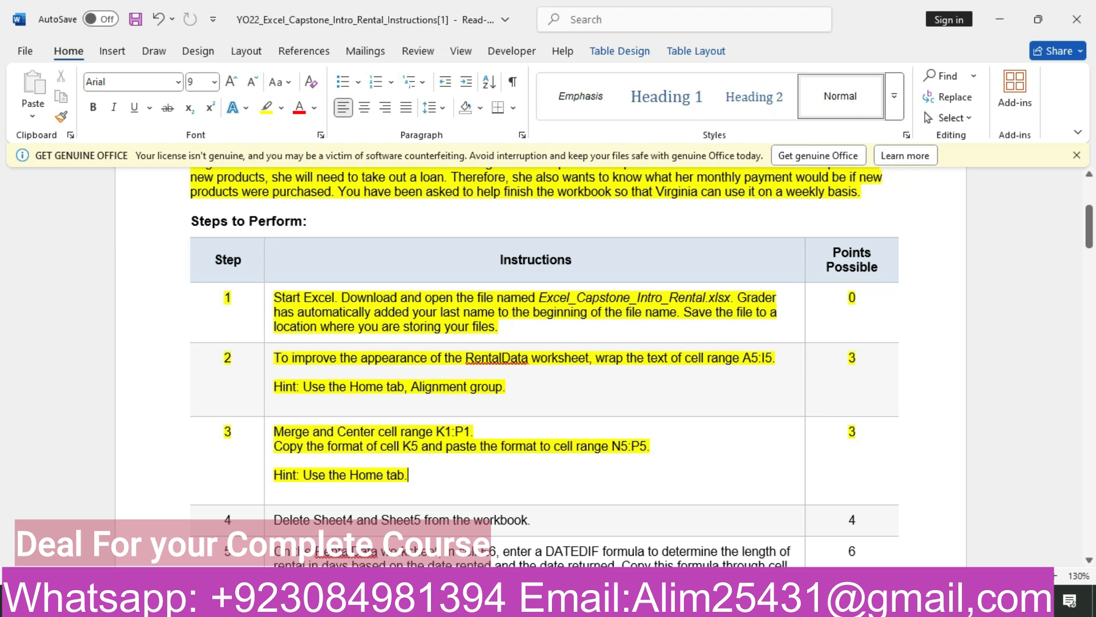
# - Switch to the Excel workbook and merge and center the Rental Payment Analysis title across cell range K1:P1
pyautogui.hotkey('alt', 'Tab')
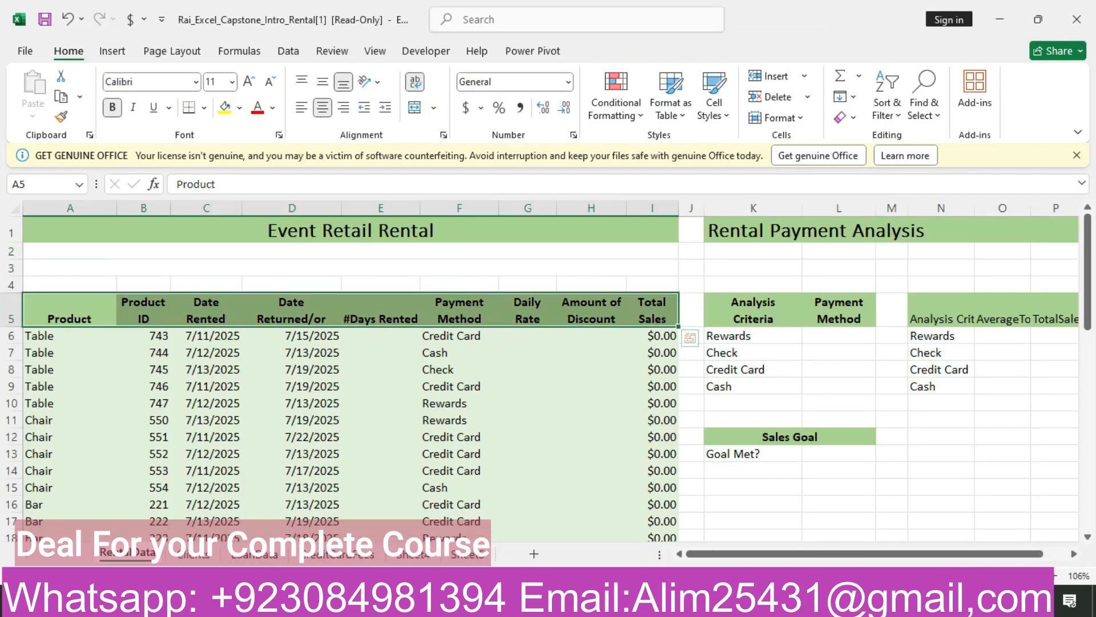
pyautogui.moveTo(753, 310); pyautogui.dragTo(839, 311)
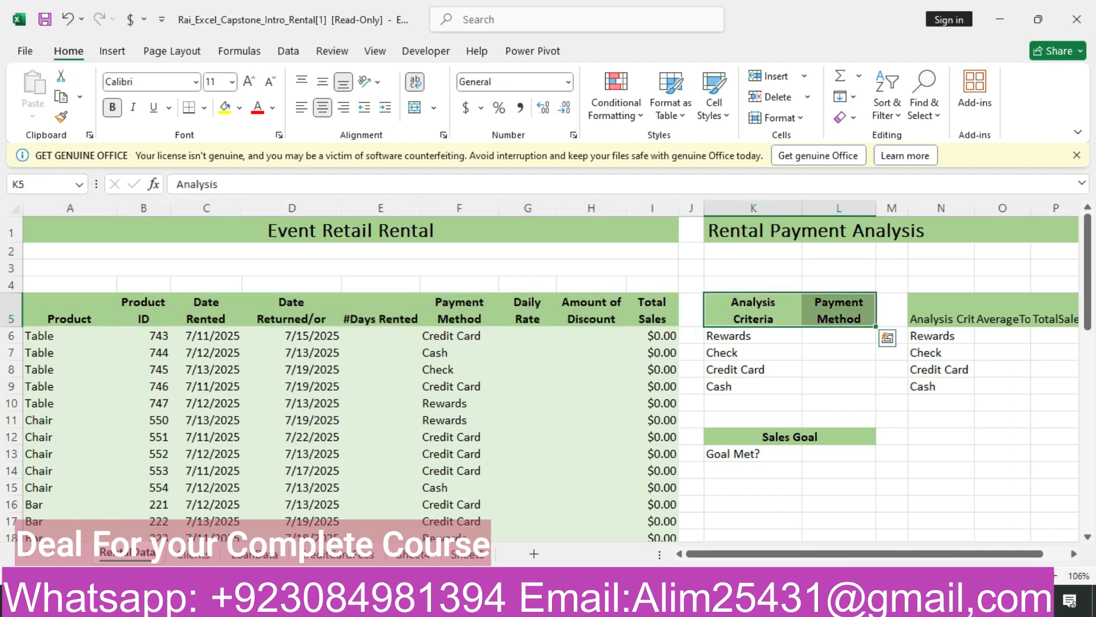
pyautogui.moveTo(753, 230); pyautogui.dragTo(1055, 230)
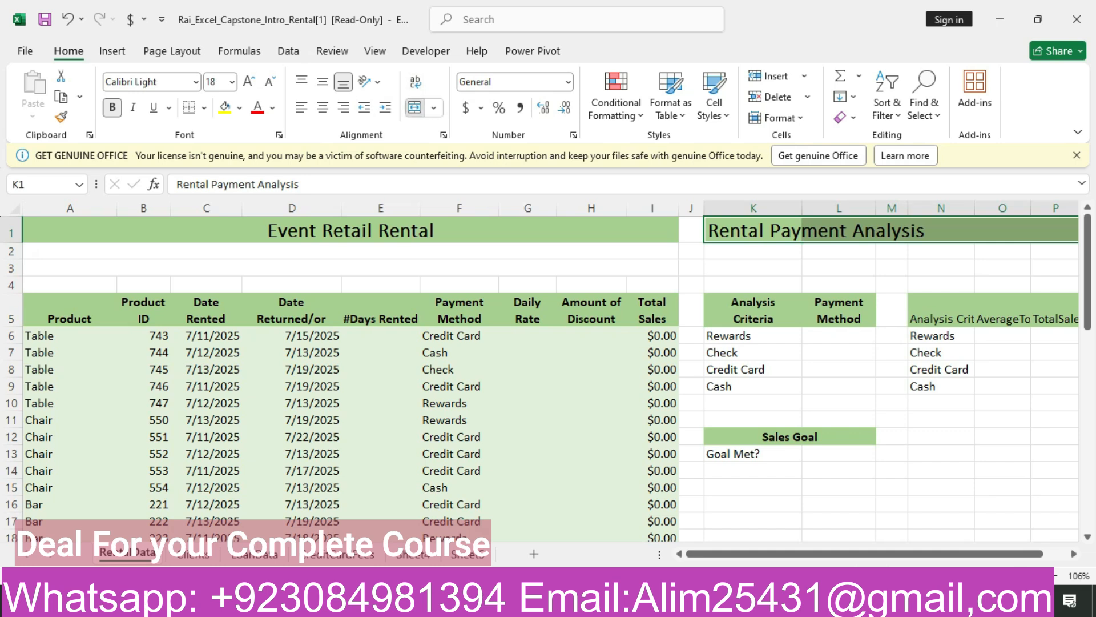
pyautogui.click(415, 107)
# - Recheck the step 3 instructions in Word, then copy the format of cell K5 onto cell N5 in Excel
pyautogui.click(450, 600)
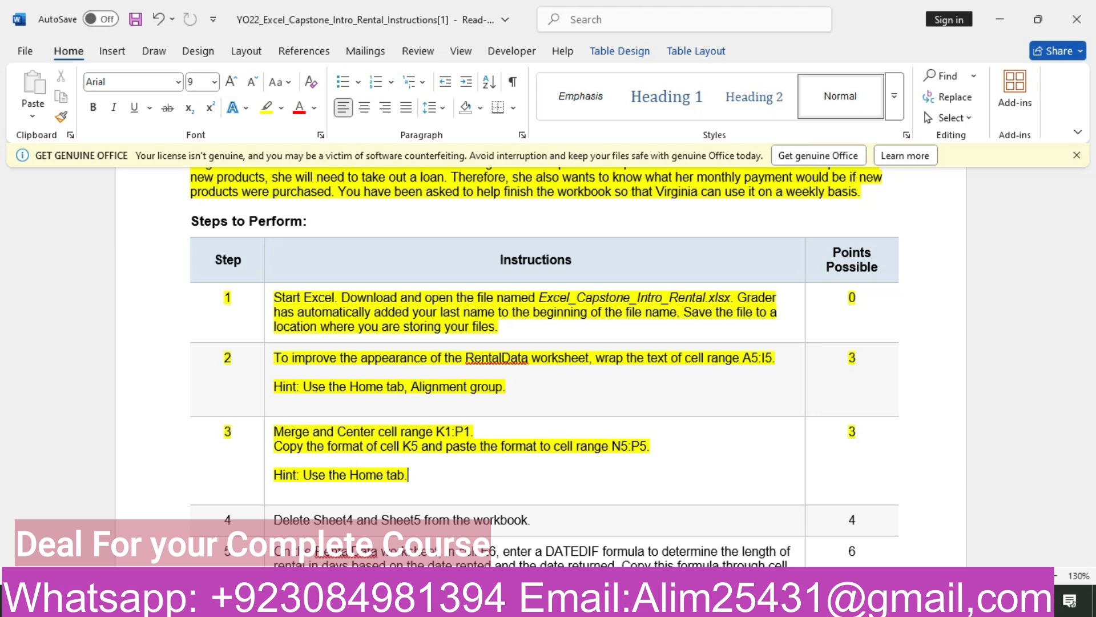
pyautogui.click(375, 601)
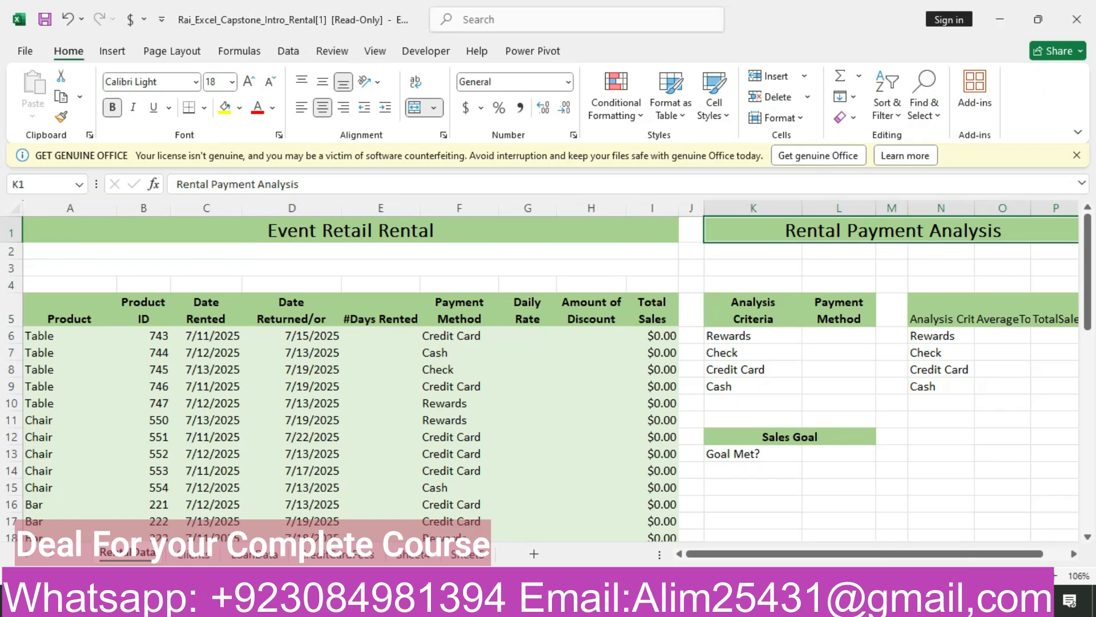
pyautogui.click(753, 311)
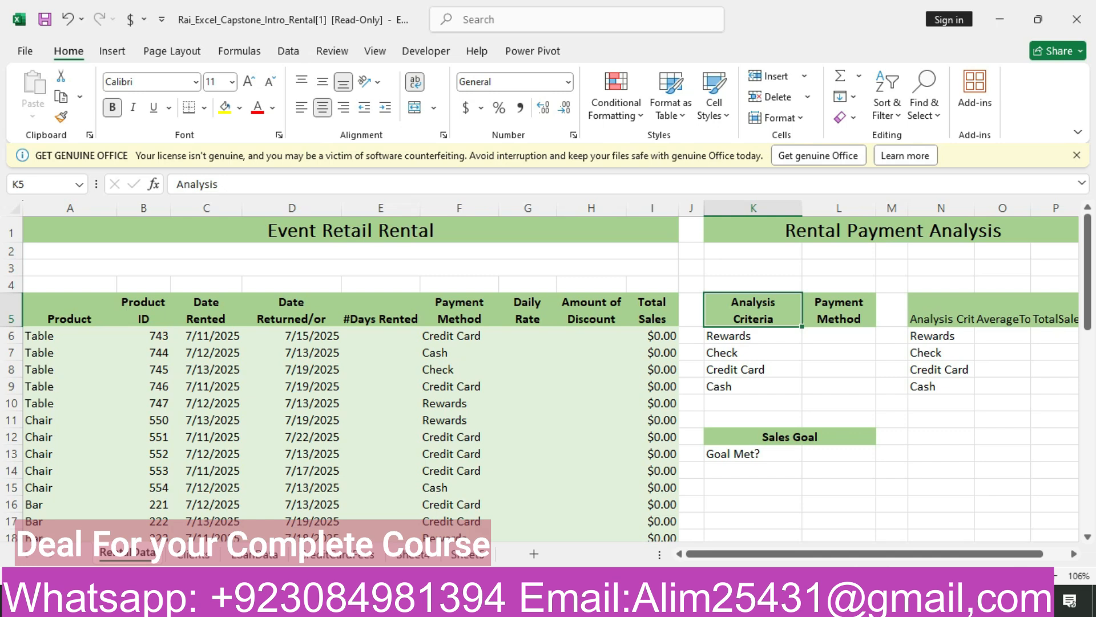
pyautogui.click(61, 117)
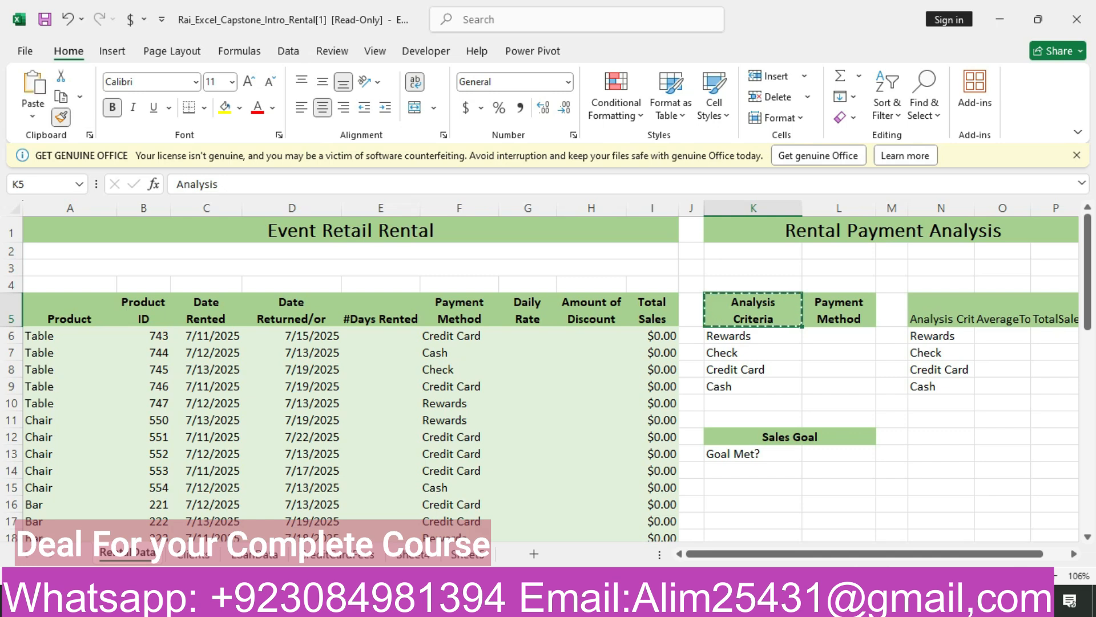
pyautogui.click(941, 311)
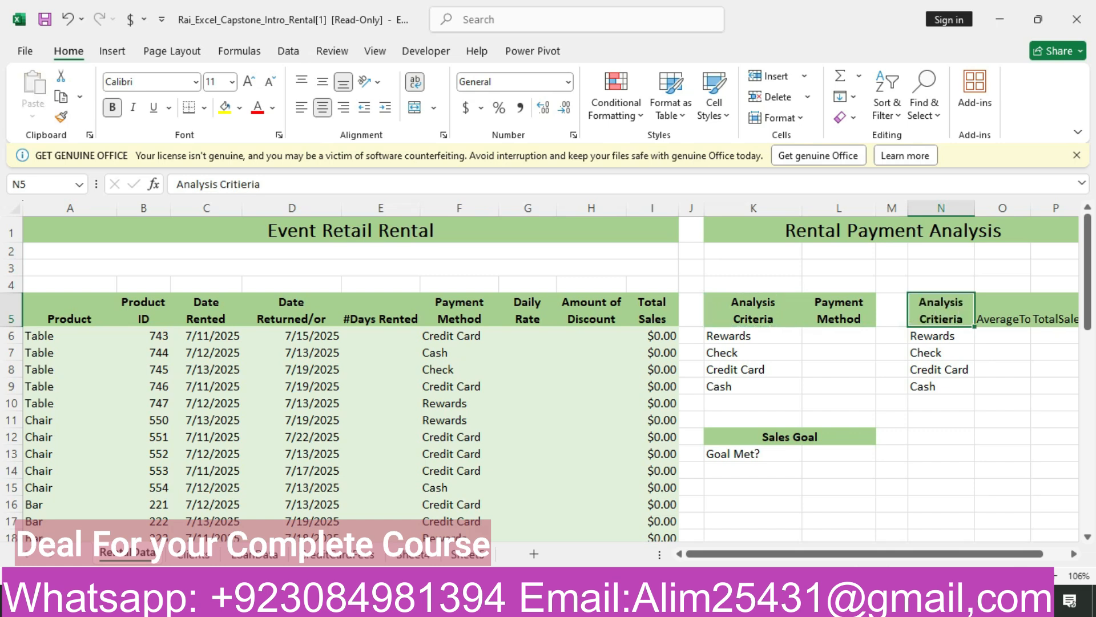
pyautogui.moveTo(975, 326); pyautogui.dragTo(1055, 321)
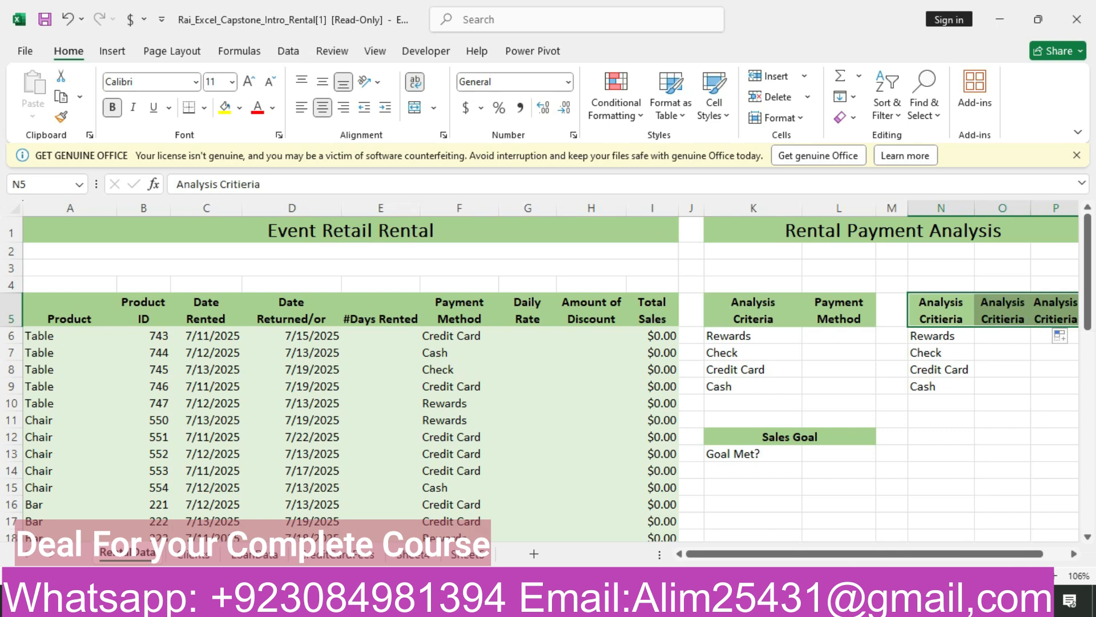
pyautogui.hotkey('ctrl', 'z')
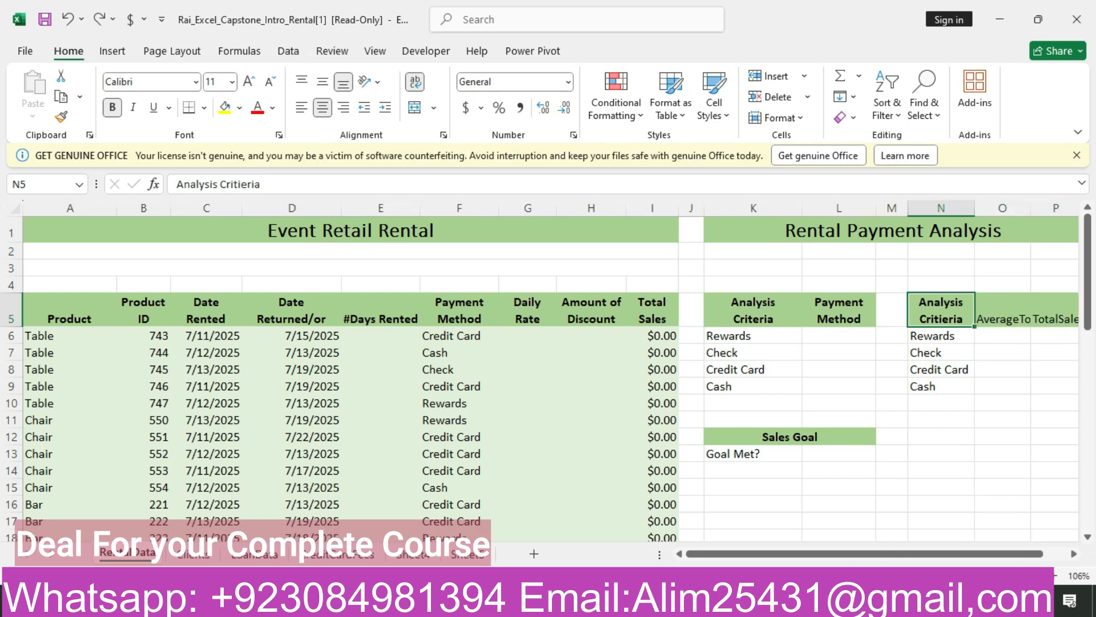
# - Copy the format of cell K5 onto cells O5:P5 with Format Painter
pyautogui.click(753, 310)
pyautogui.click(61, 117)
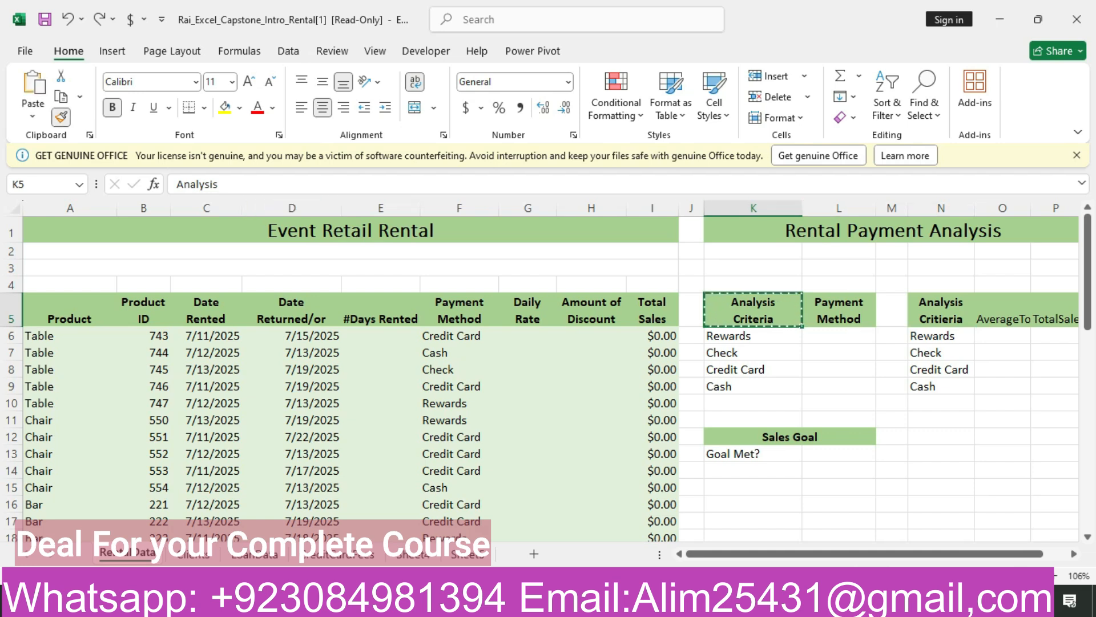
pyautogui.moveTo(1003, 311); pyautogui.dragTo(1055, 311)
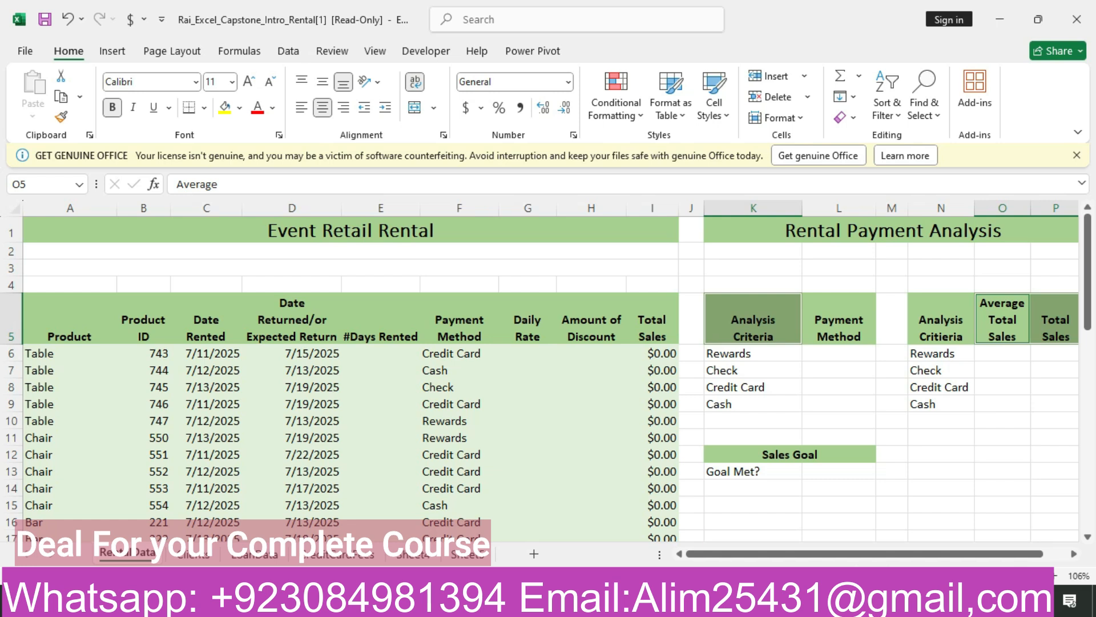
pyautogui.click(753, 320)
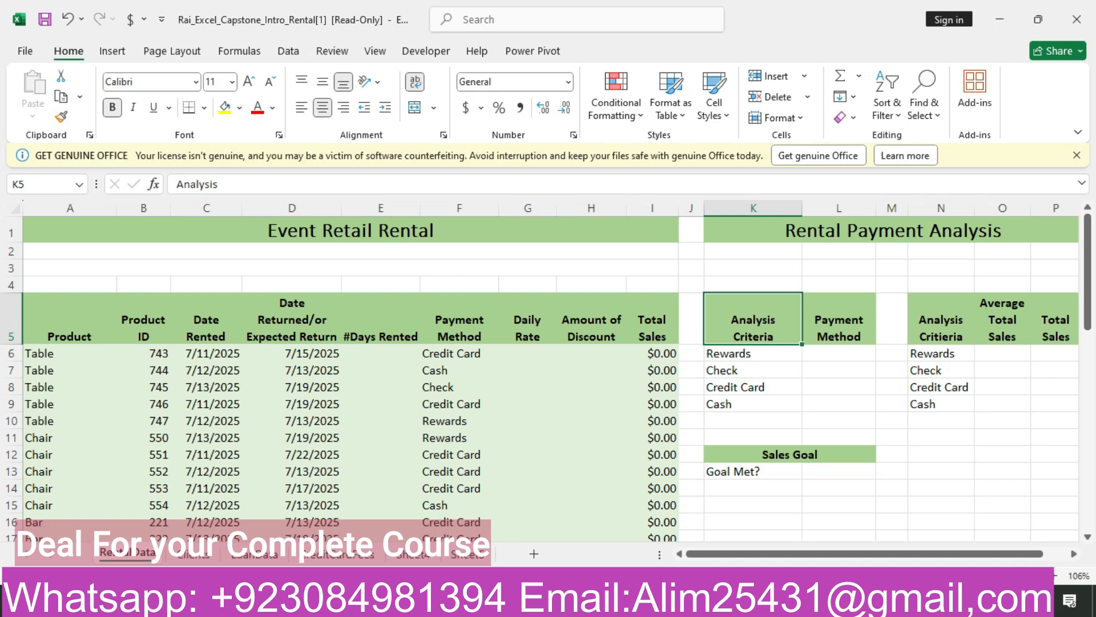
# - Switch to the Word instructions and highlight the step 4 row in yellow
pyautogui.hotkey('alt', 'Tab')
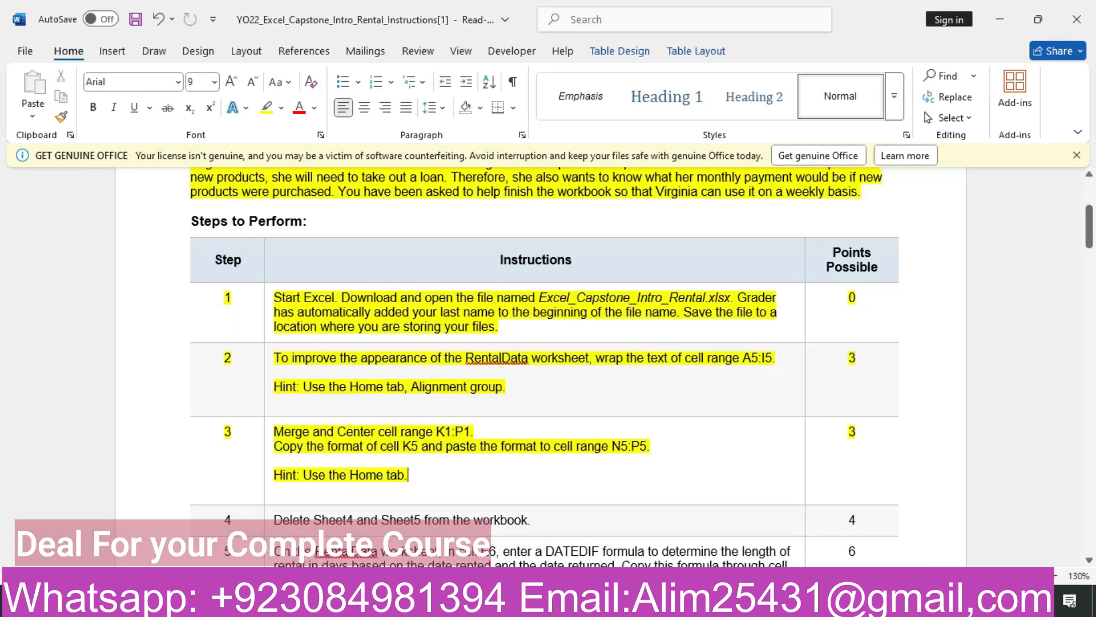
pyautogui.moveTo(1089, 228); pyautogui.dragTo(1089, 253)
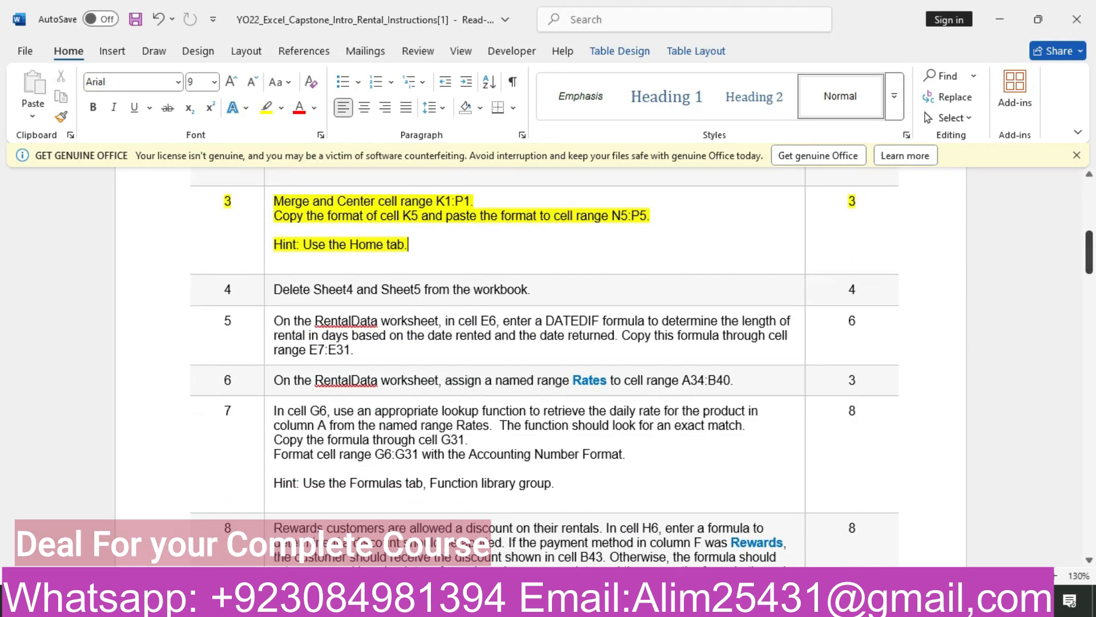
pyautogui.click(162, 291)
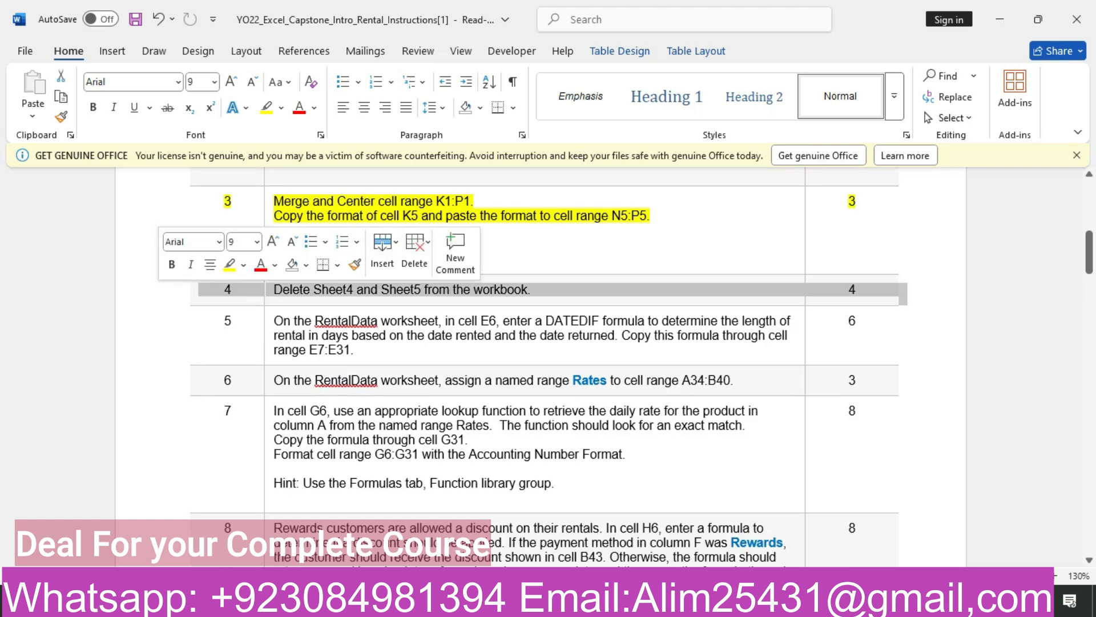
pyautogui.click(230, 265)
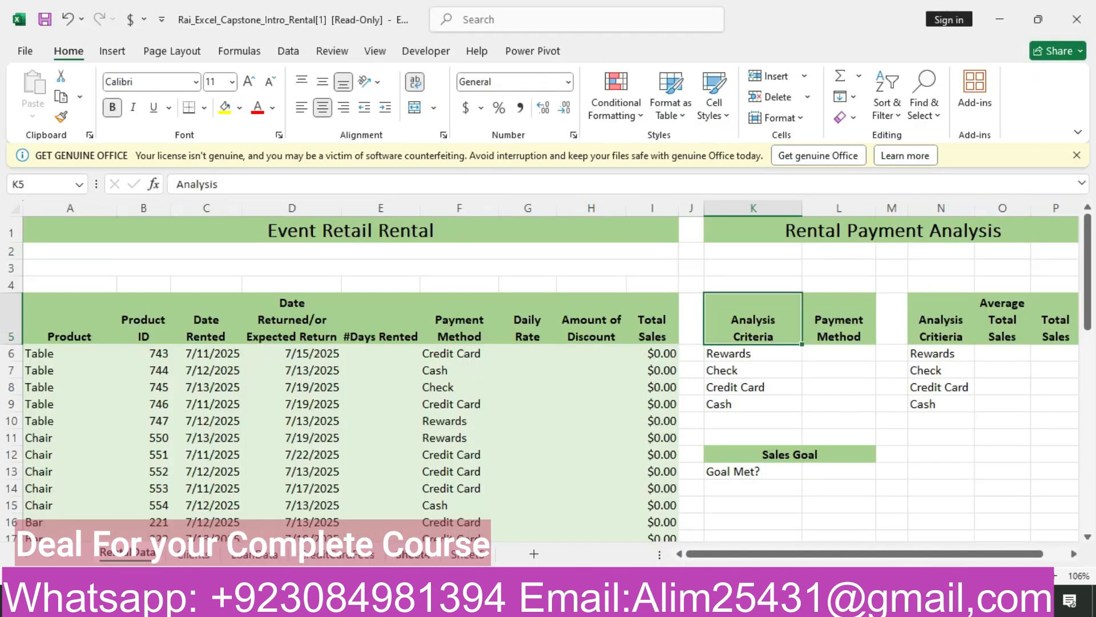
# - Delete the Sheet4 worksheet from the Excel rental workbook
pyautogui.click(413, 553)
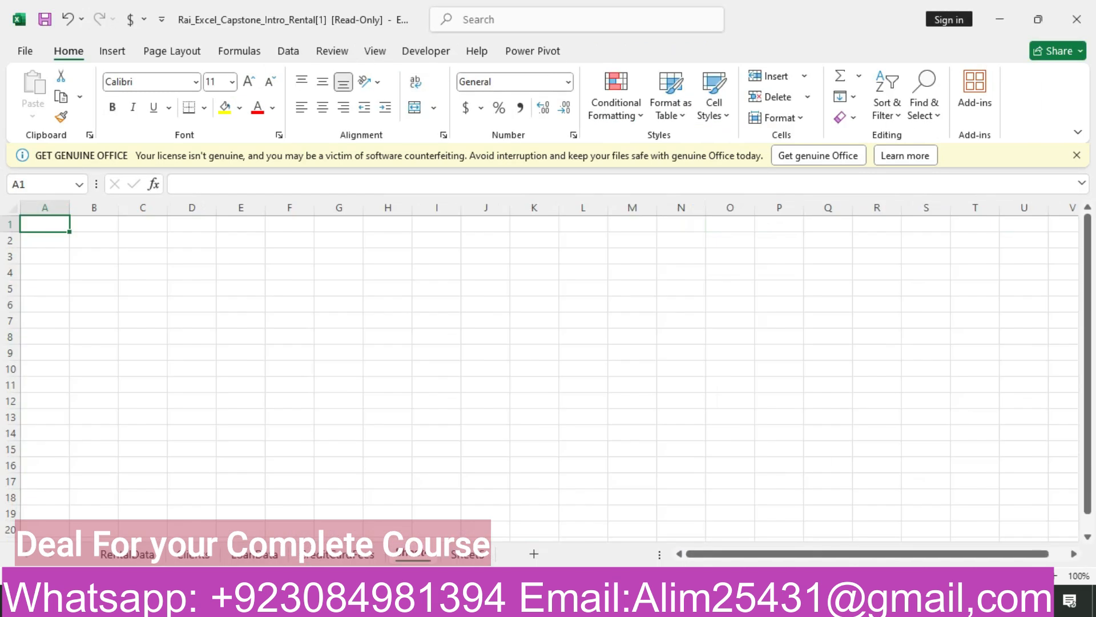
pyautogui.rightClick(413, 553)
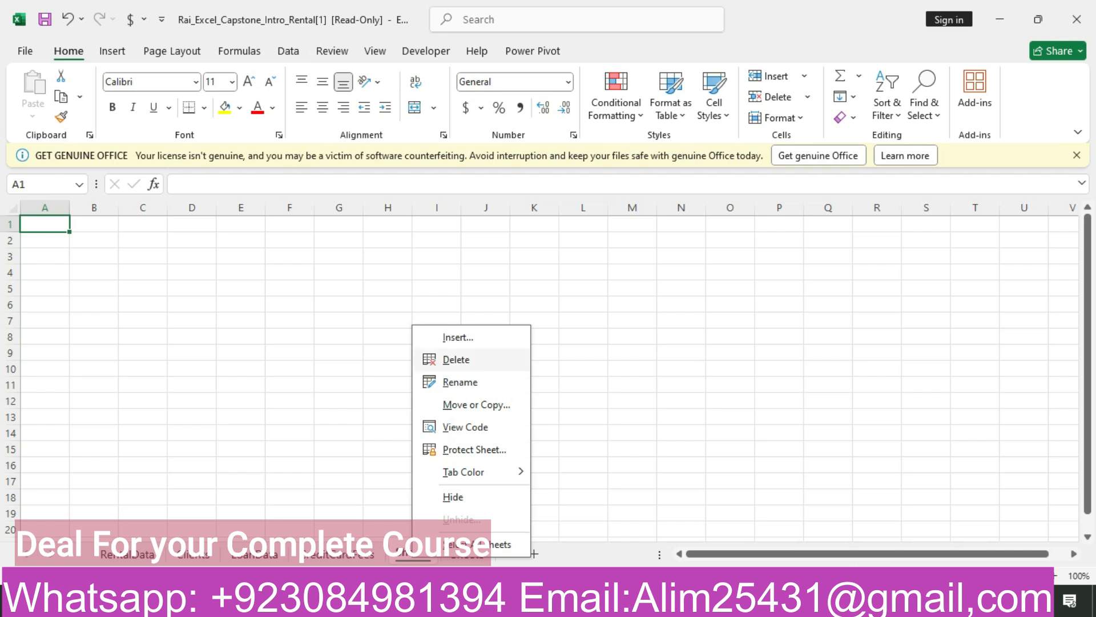
pyautogui.click(456, 359)
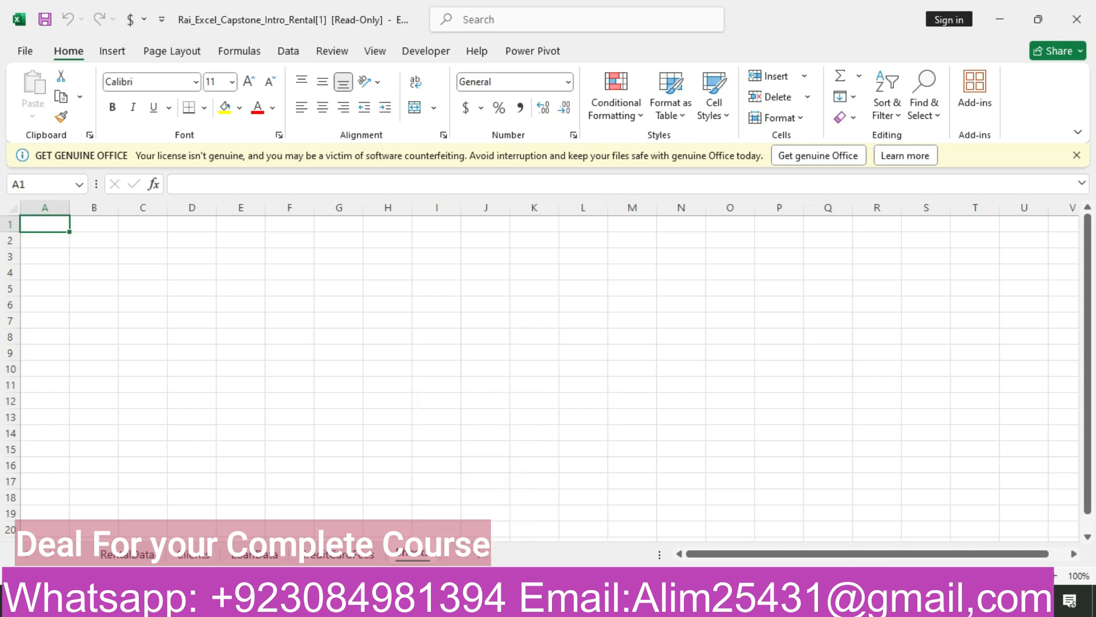
# - Delete the Sheet5 worksheet from the rental workbook and open the RentalData worksheet
pyautogui.rightClick(413, 553)
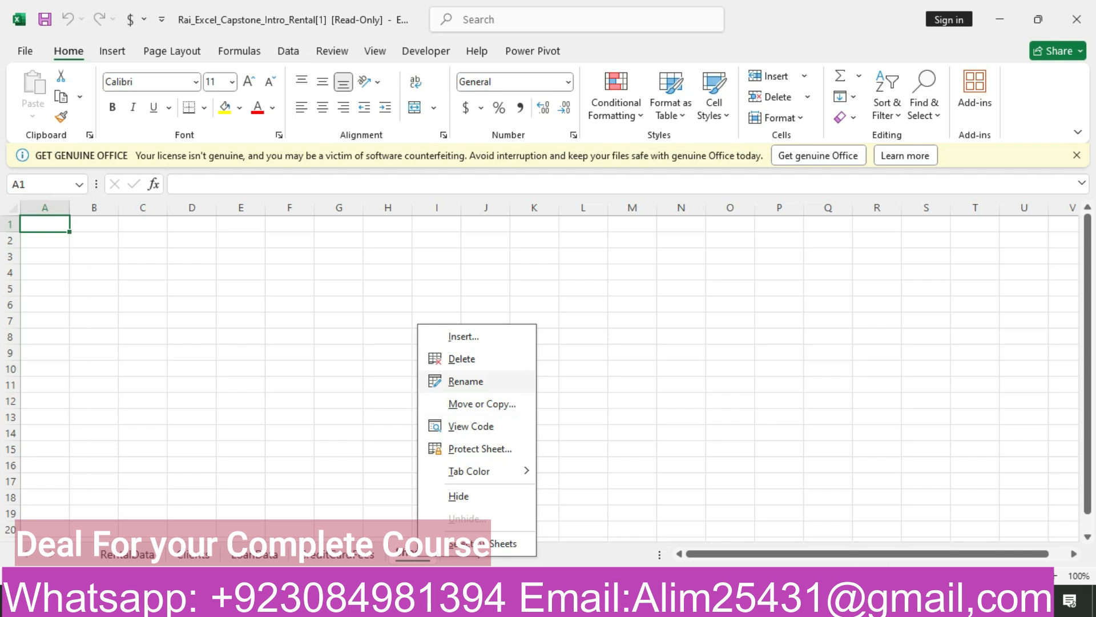
pyautogui.click(462, 358)
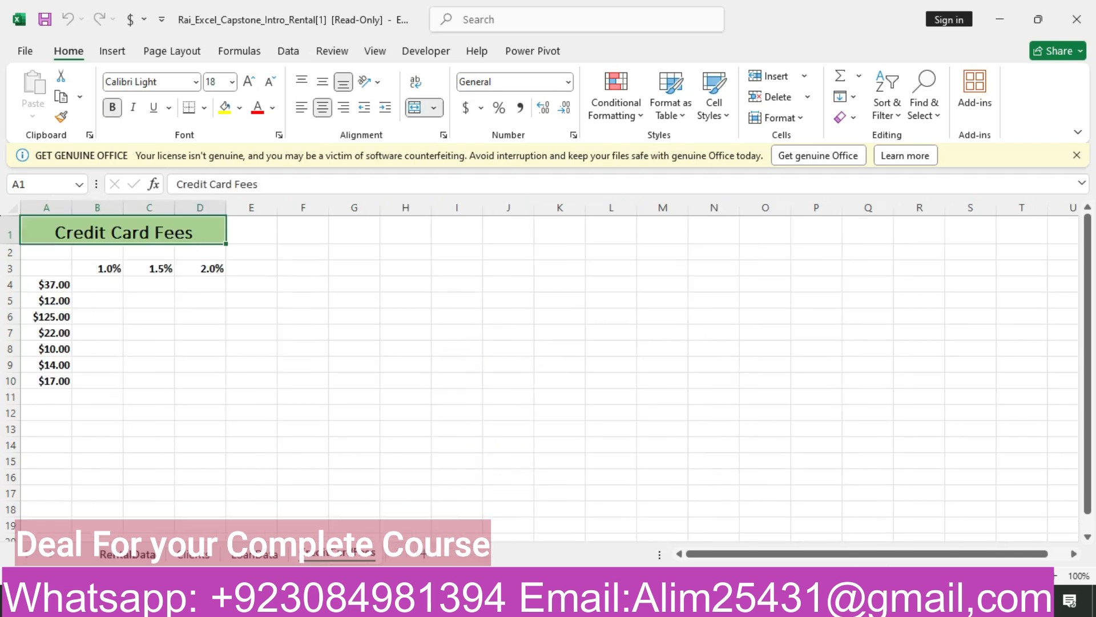
pyautogui.click(127, 554)
# - Switch to the Word instructions and highlight the step 5 row in yellow
pyautogui.moveTo(454, 605)
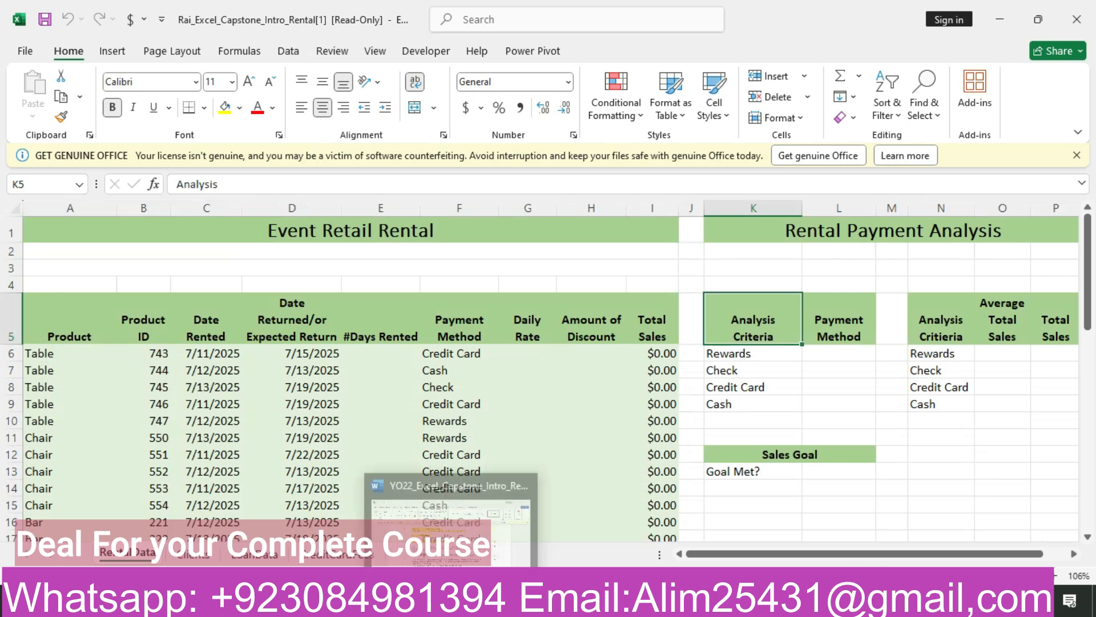
pyautogui.click(445, 508)
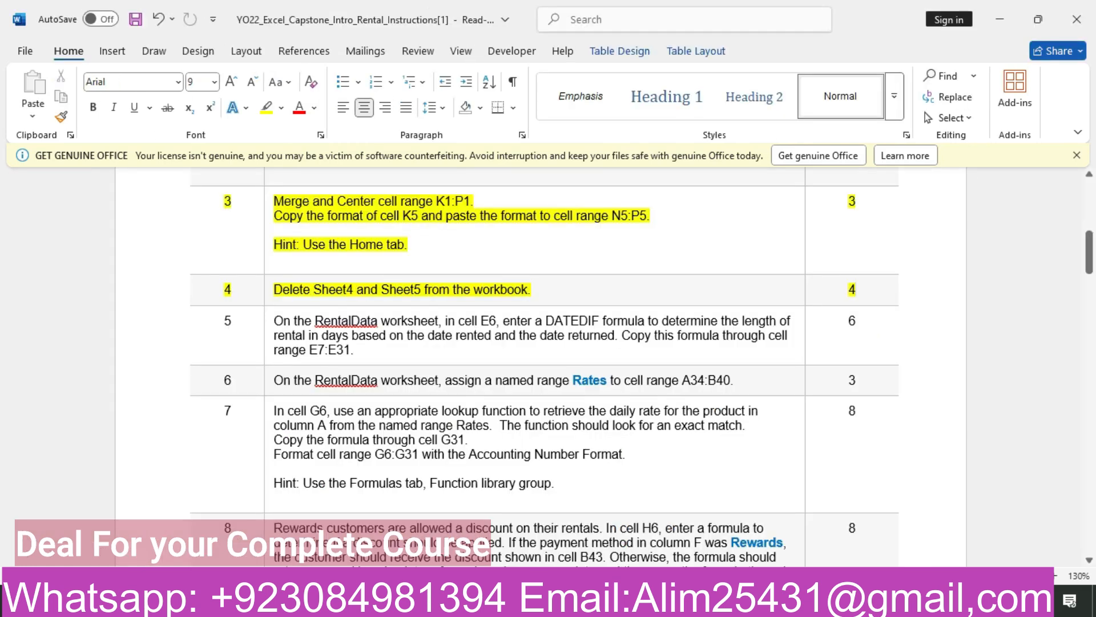
pyautogui.click(189, 335)
pyautogui.click(226, 297)
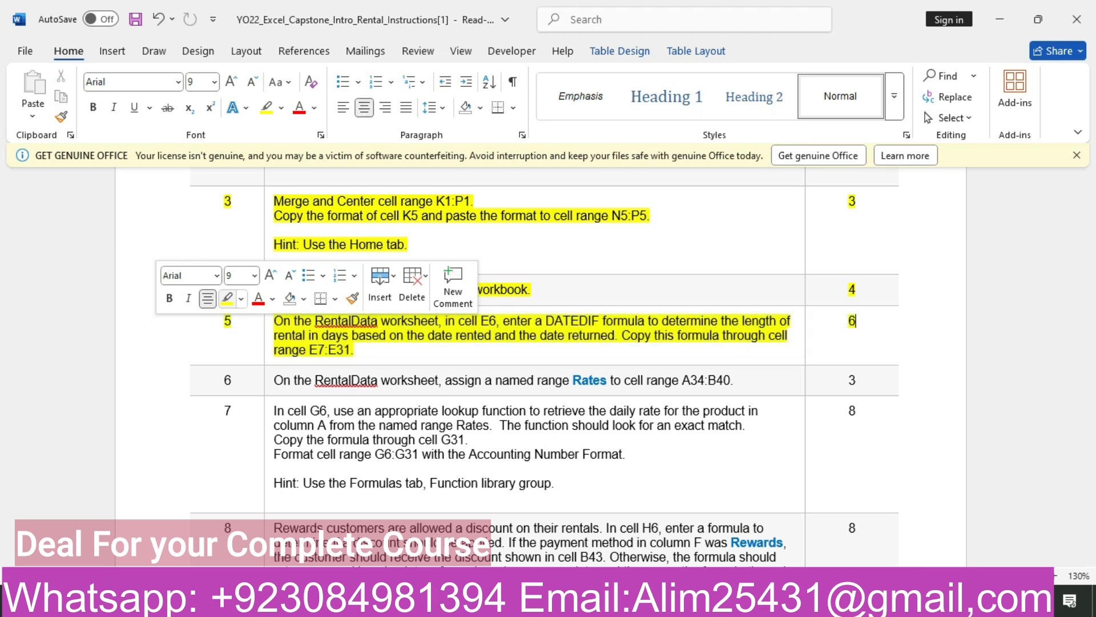
pyautogui.click(355, 349)
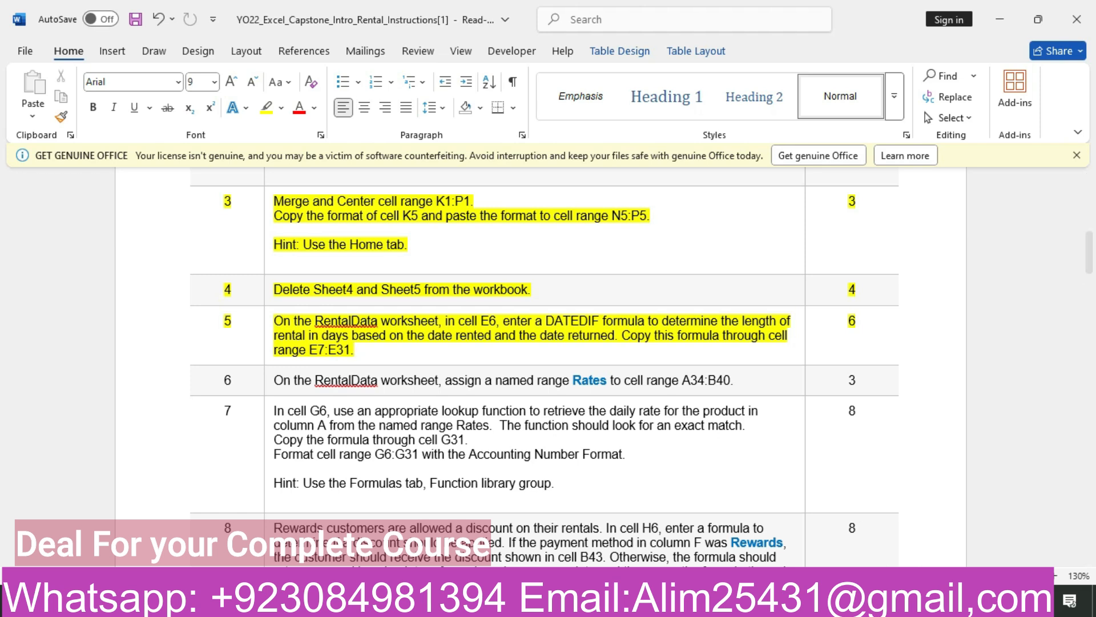
# - Return to the Excel rental workbook and start a DATEDIF formula in cell E6 of the RentalData worksheet
pyautogui.hotkey('alt', 'Tab')
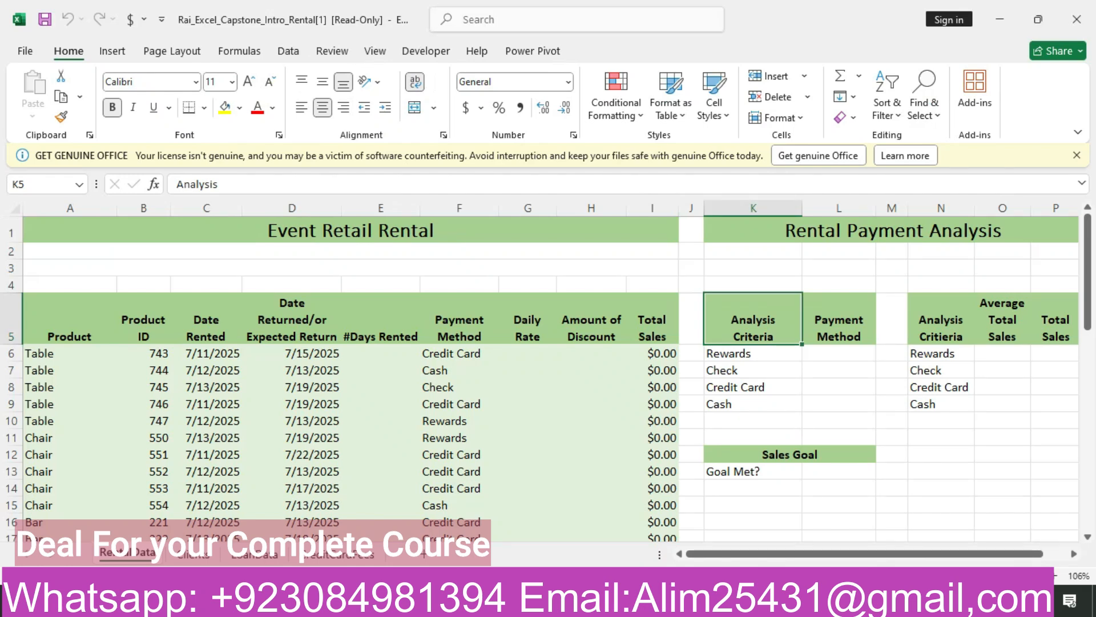
pyautogui.click(381, 353)
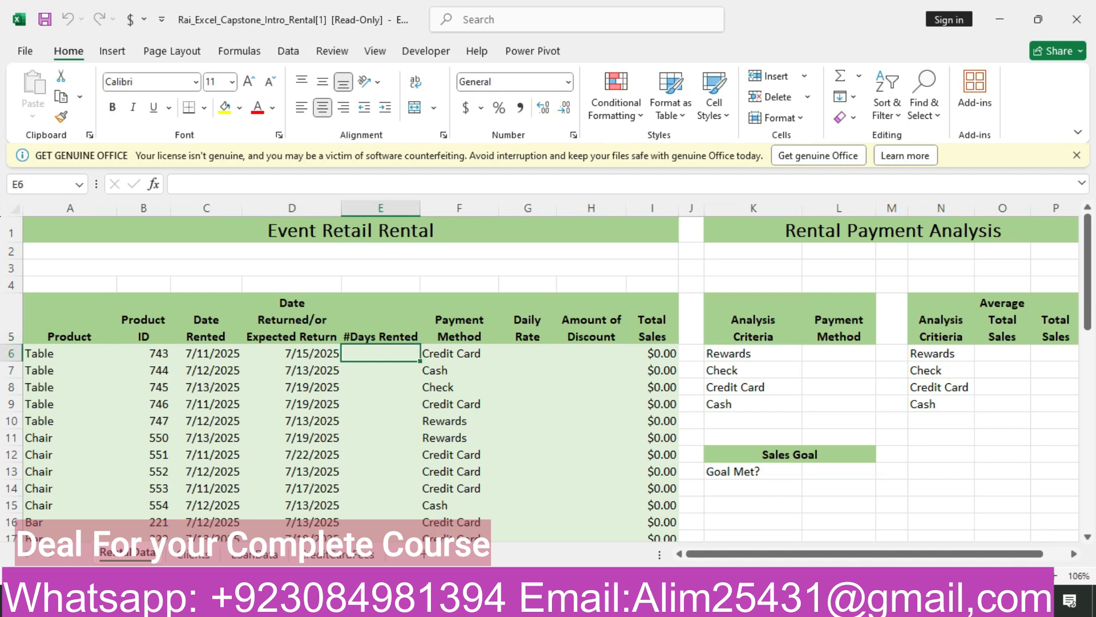
pyautogui.write('=')
pyautogui.write('dat')
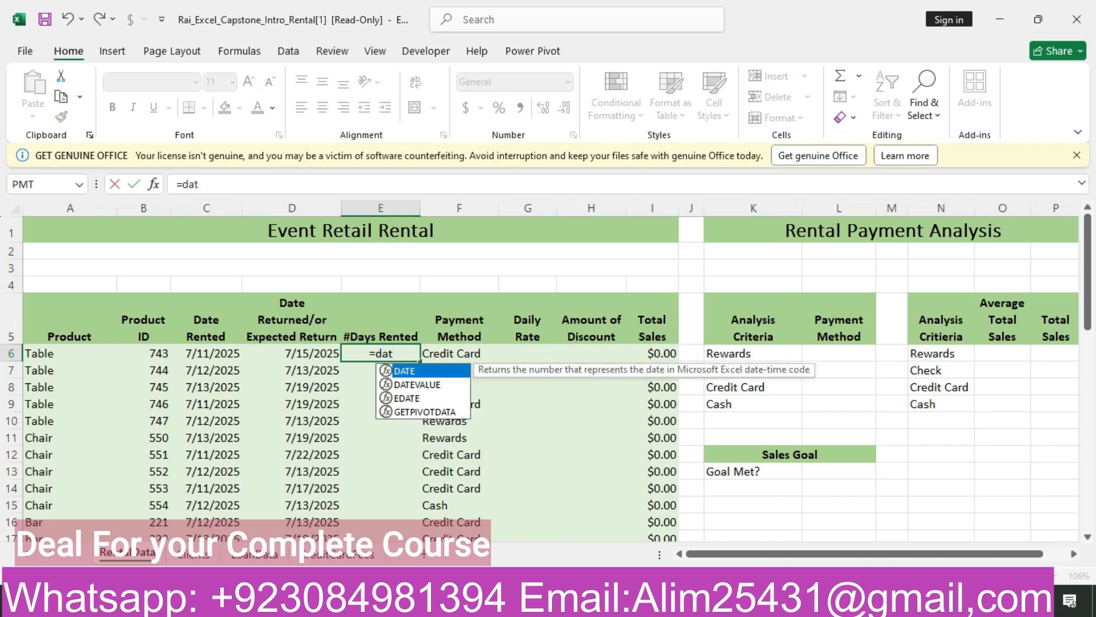
pyautogui.write('edif')
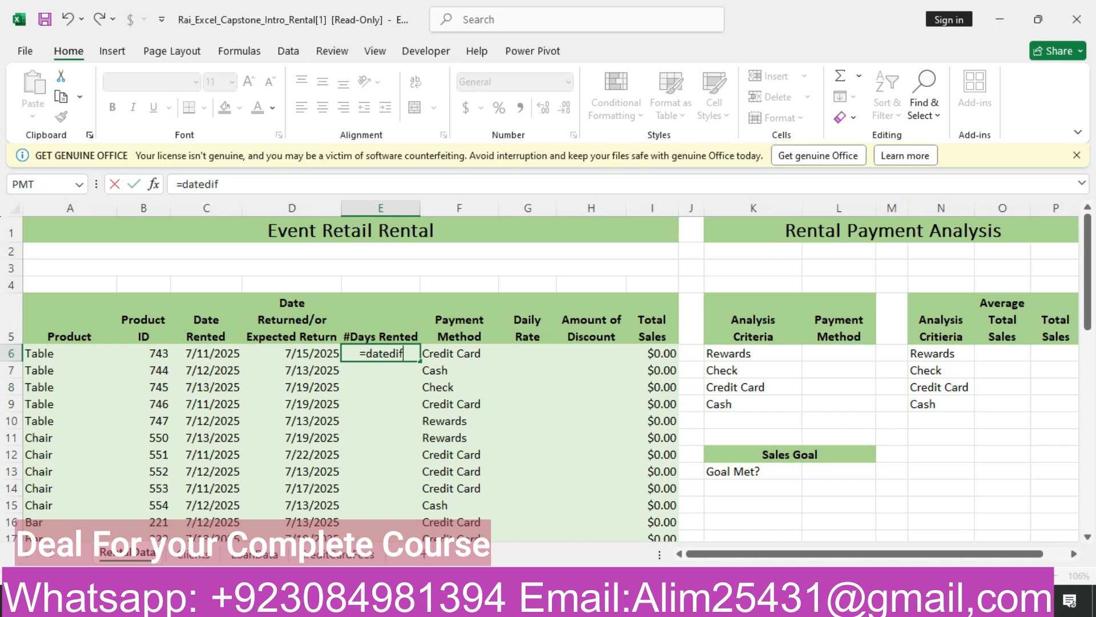
pyautogui.write(')')
pyautogui.press('BackSpace')
pyautogui.press('BackSpace')
pyautogui.press('BackSpace')
pyautogui.press('BackSpace')
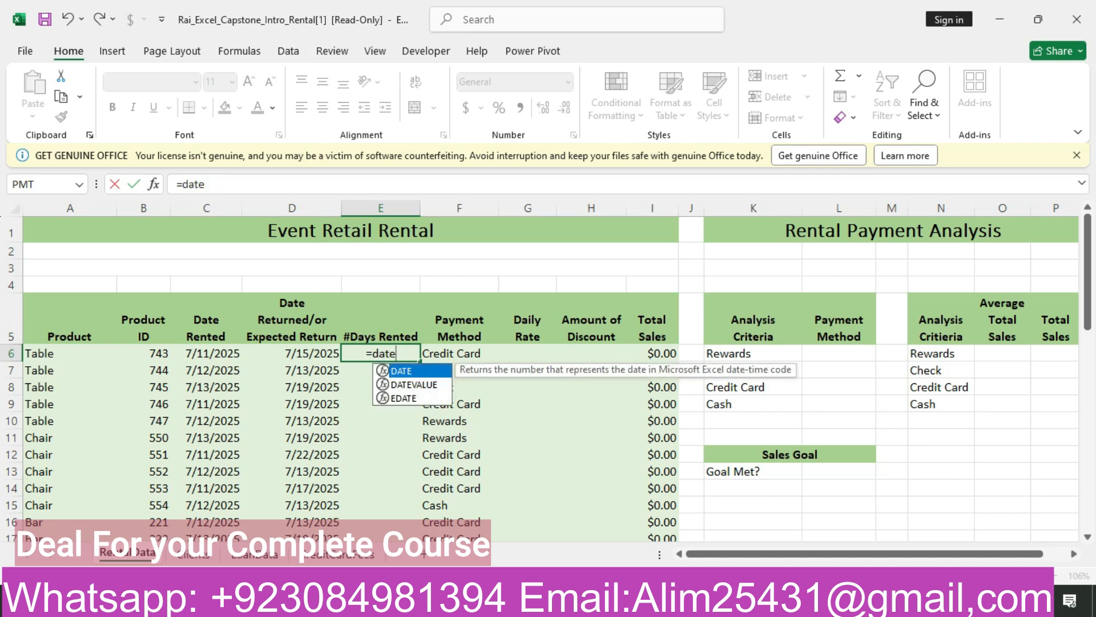
pyautogui.write('dif')
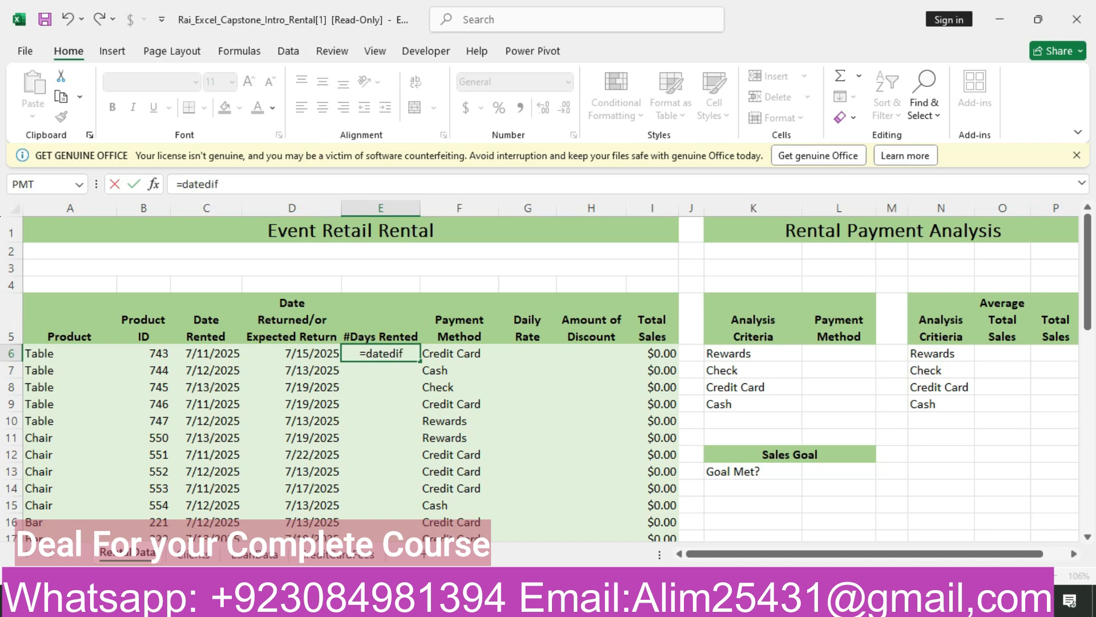
pyautogui.write('(')
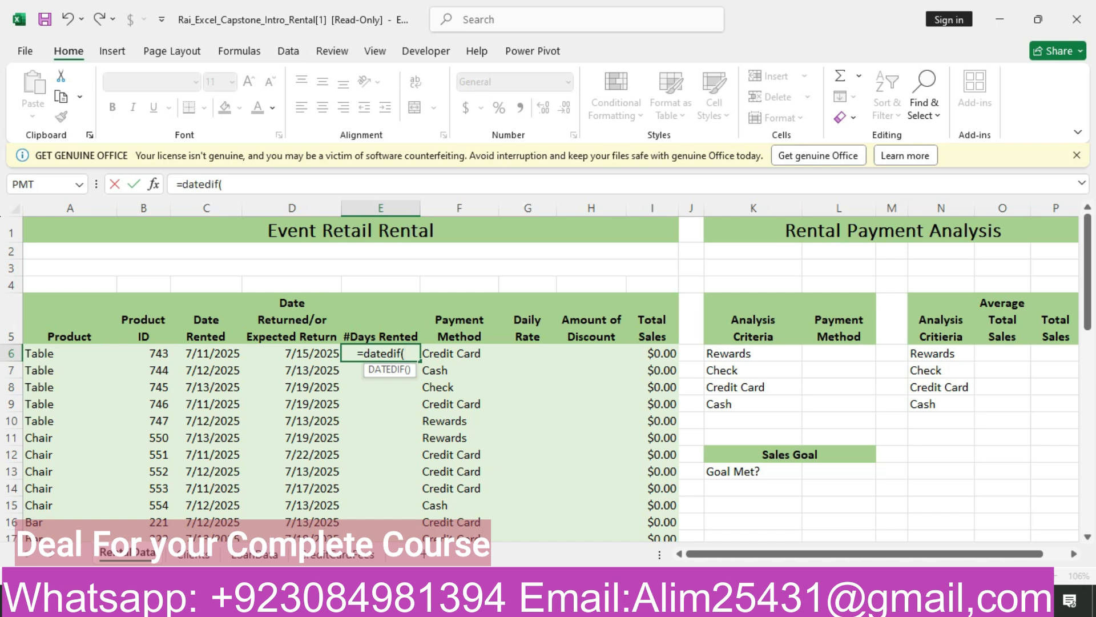
# - Complete the DATEDIF formula in E6 with C6 as the start date, D6 as the end date and "d" as the unit
pyautogui.click(206, 354)
pyautogui.write(',')
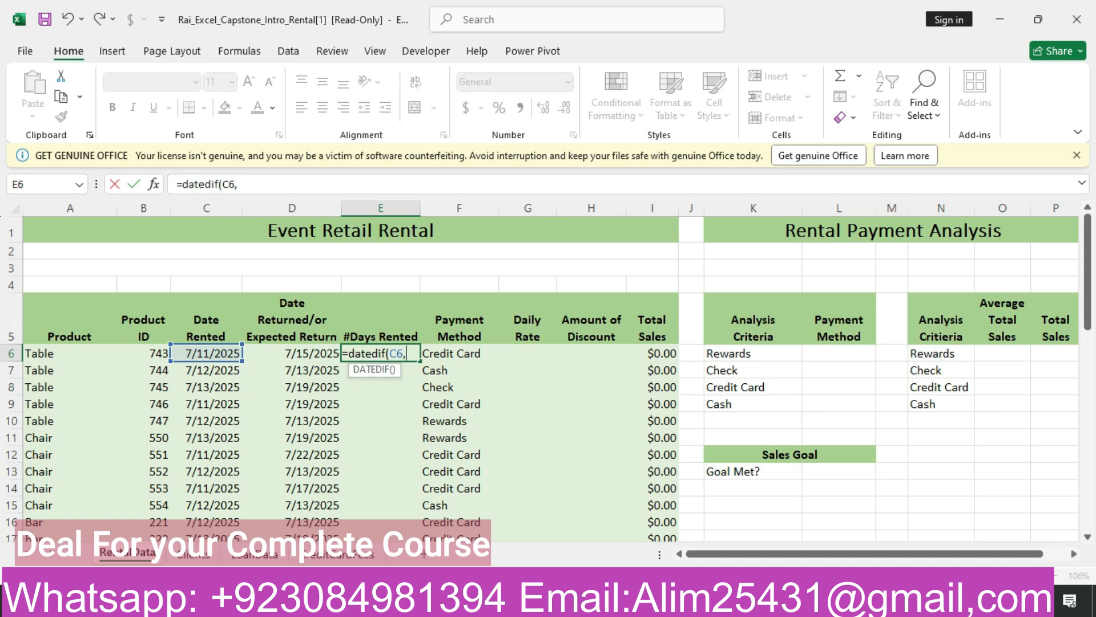
pyautogui.press('Left')
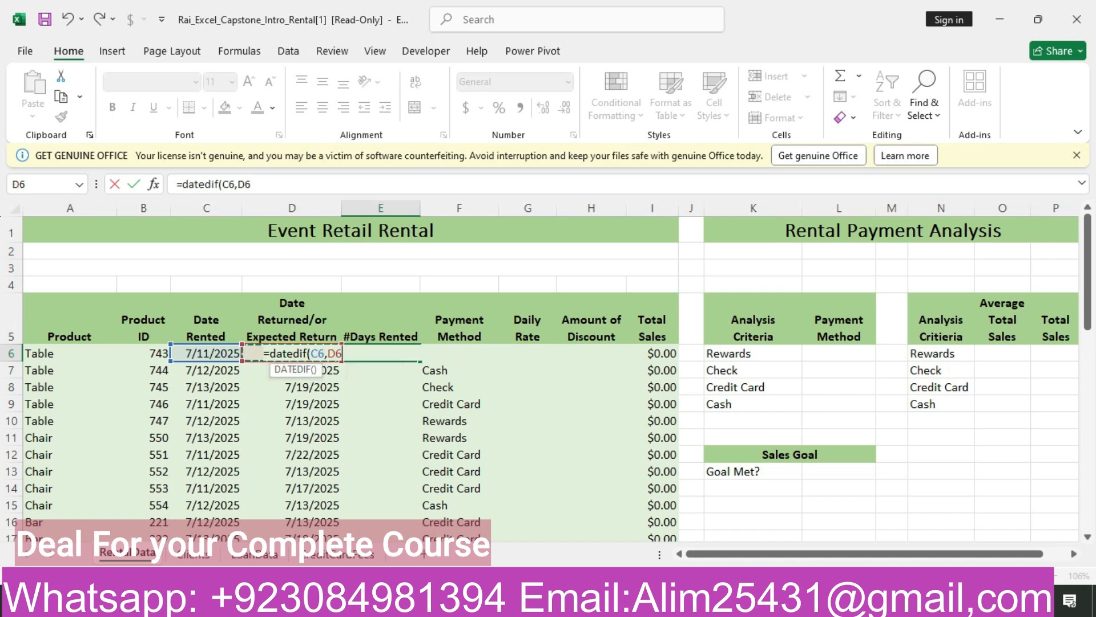
pyautogui.write(',')
pyautogui.write('d')
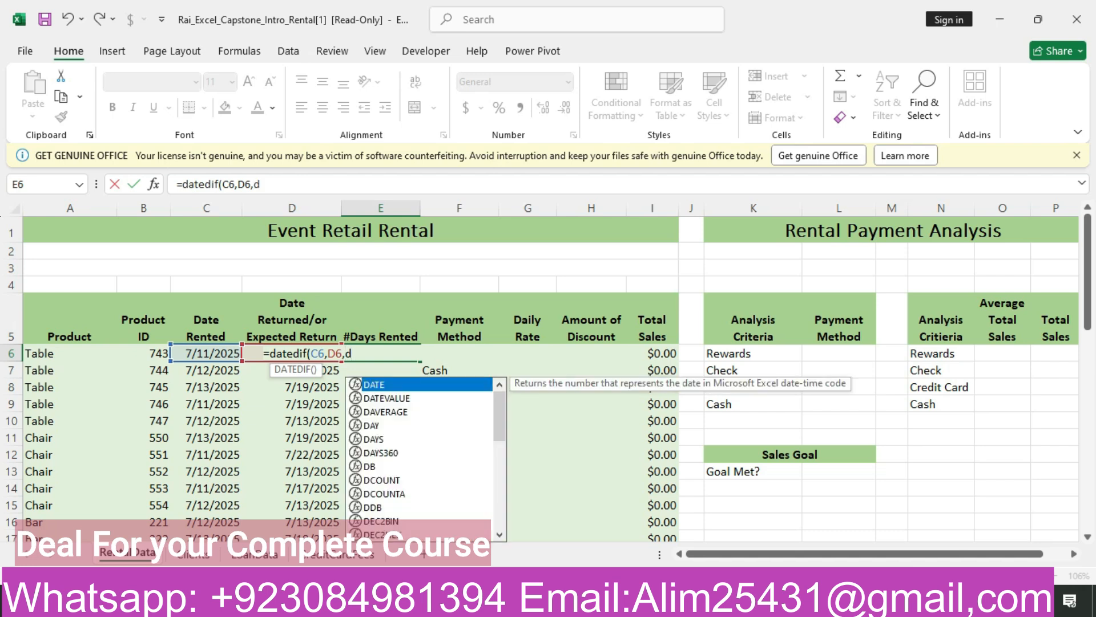
pyautogui.press('BackSpace')
pyautogui.write('"d")')
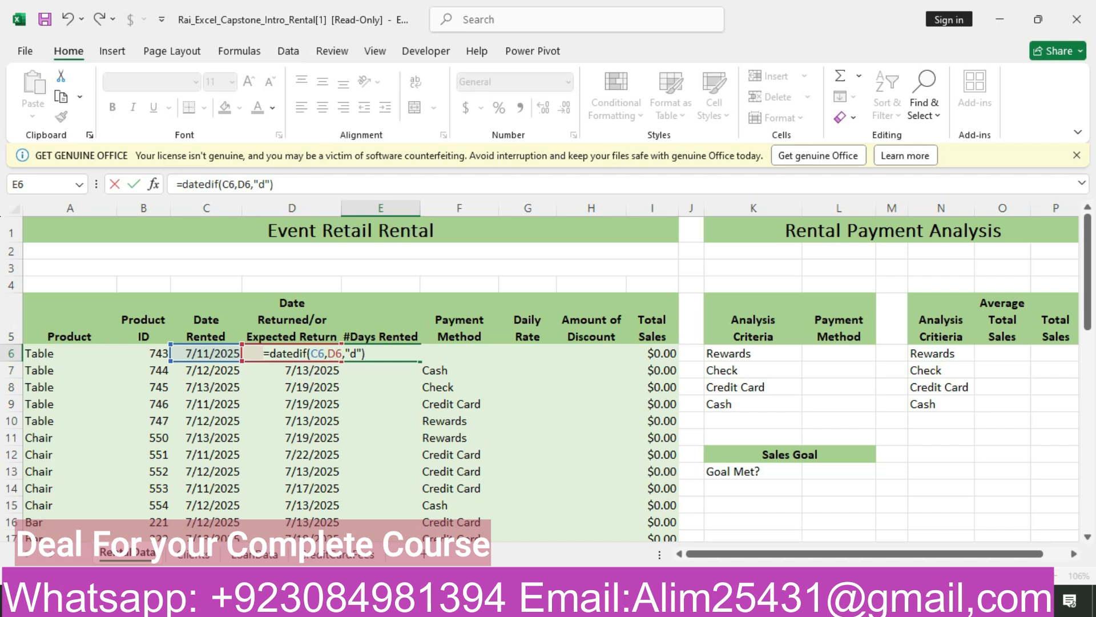
pyautogui.press('Return')
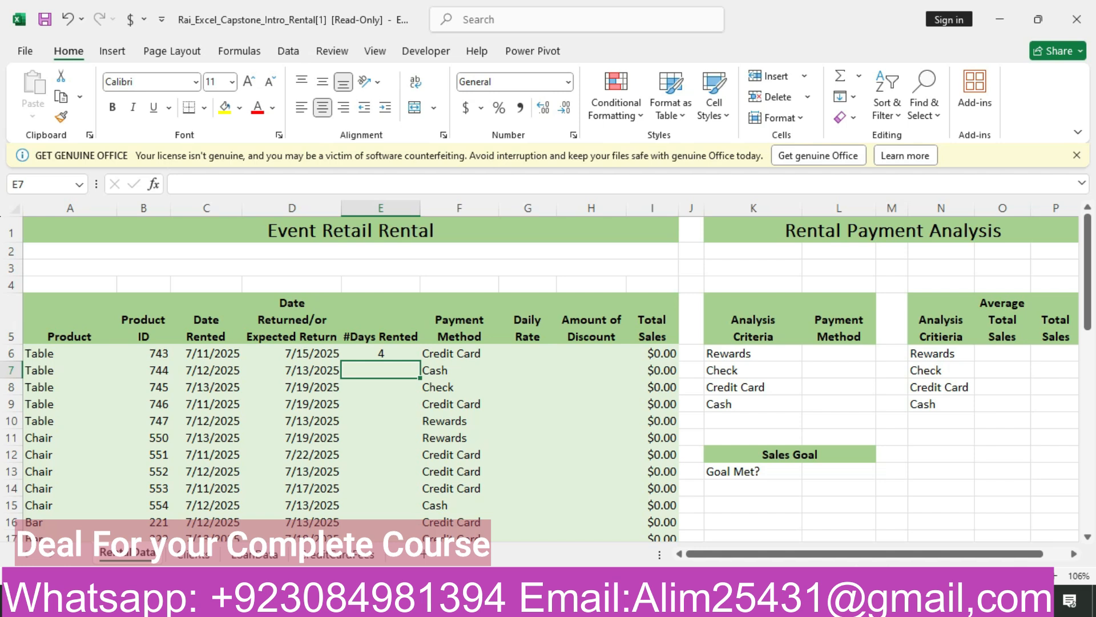
# - Copy the DATEDIF formula from E6 down through cell E31
pyautogui.click(381, 353)
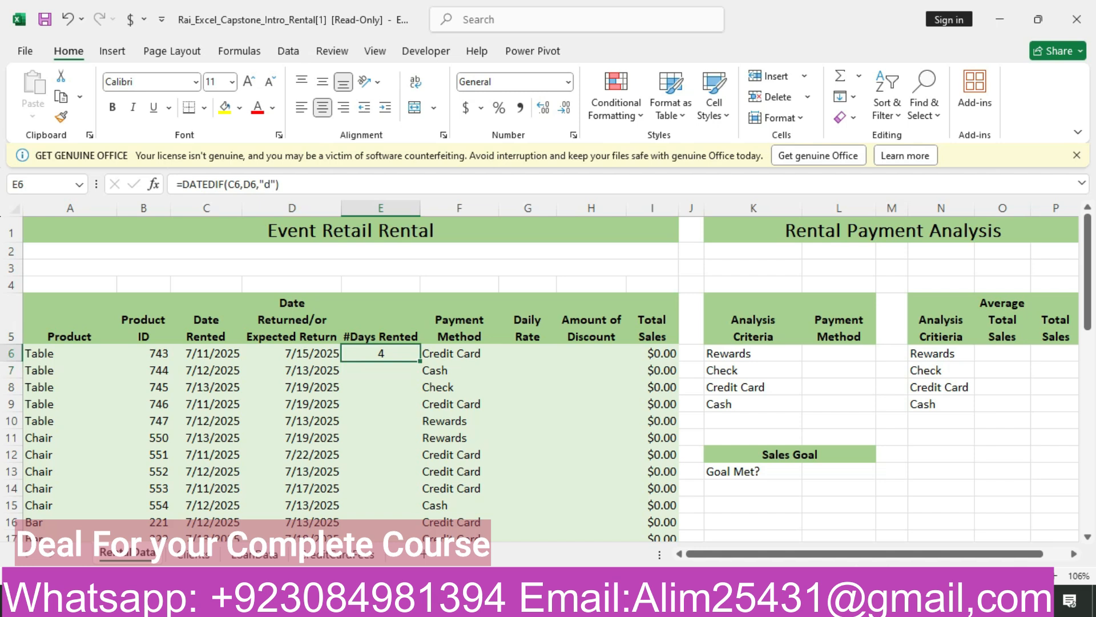
pyautogui.moveTo(420, 361)
pyautogui.mouseDown()
pyautogui.moveTo(411, 536)
pyautogui.moveTo(411, 517)
pyautogui.mouseUp()
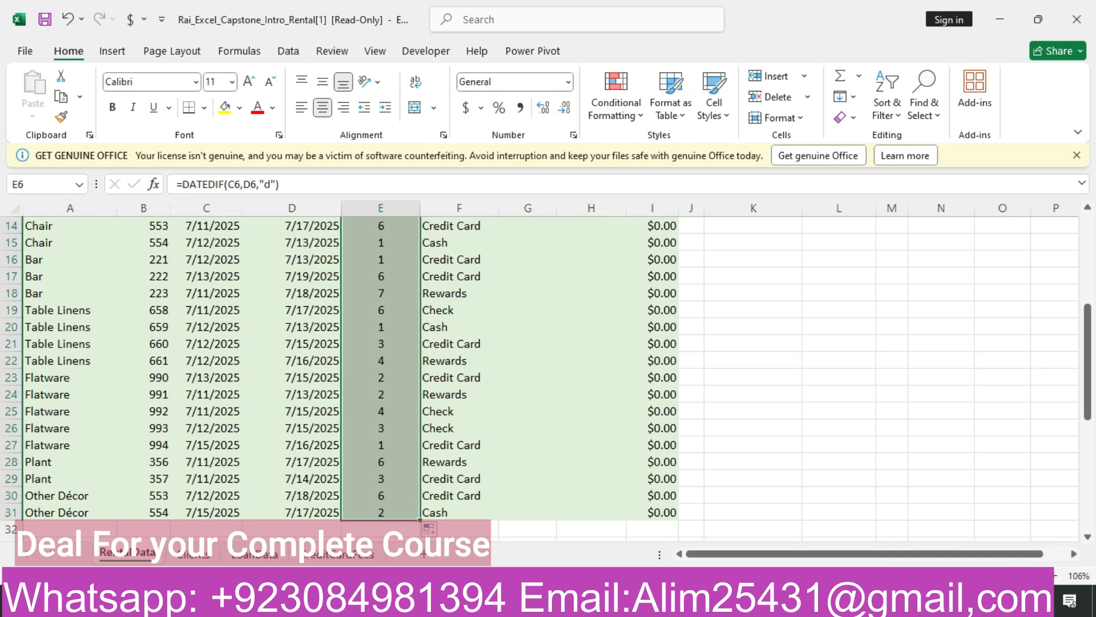
# - Try the units m and y in the DATEDIF formula of E6, and restore the unit d
pyautogui.click(271, 185)
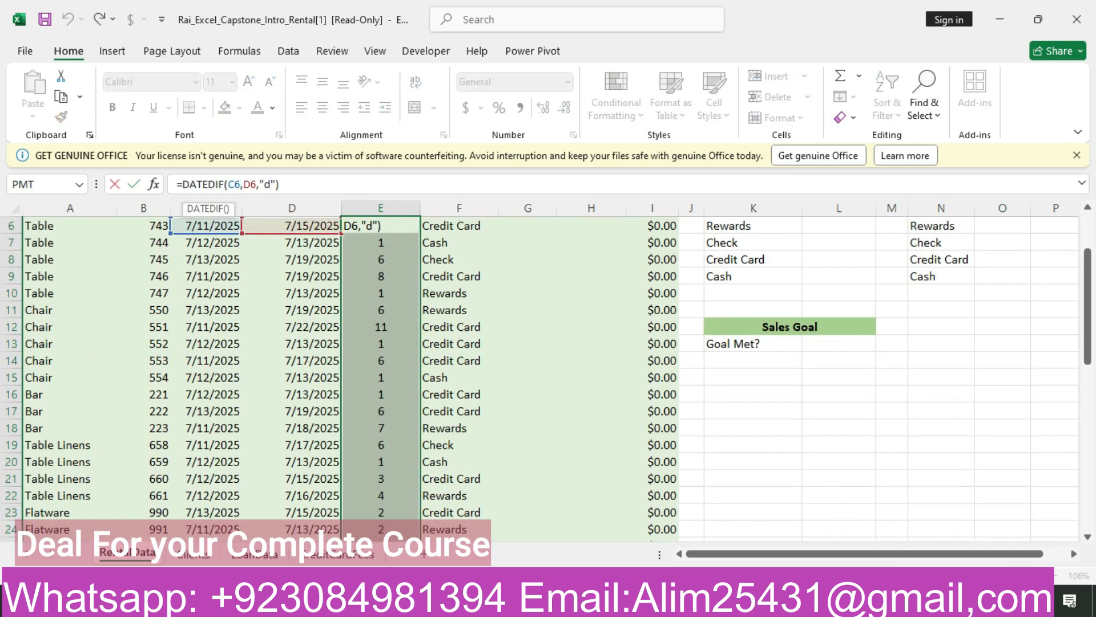
pyautogui.press('BackSpace')
pyautogui.write(',')
pyautogui.press('BackSpace')
pyautogui.write('m')
pyautogui.press('BackSpace')
pyautogui.write('y')
pyautogui.press('BackSpace')
pyautogui.write('d')
pyautogui.press('Return')
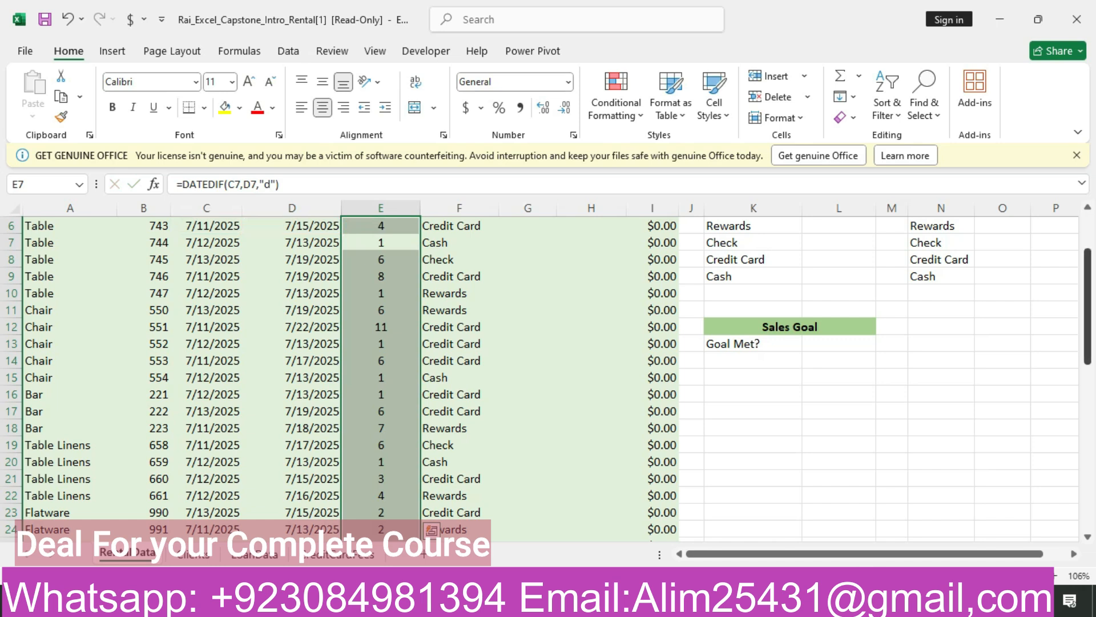
# - Switch to the Word instructions, highlight the step 6 row in yellow and copy the range name Rates
pyautogui.scroll(2, 1088, 306)
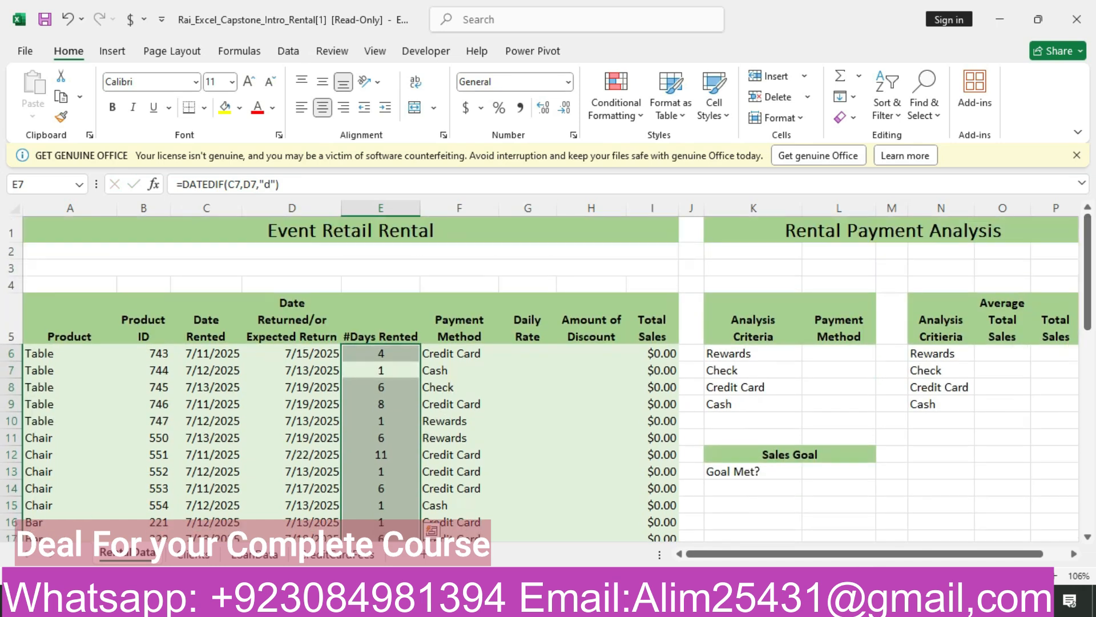
pyautogui.hotkey('alt', 'Tab')
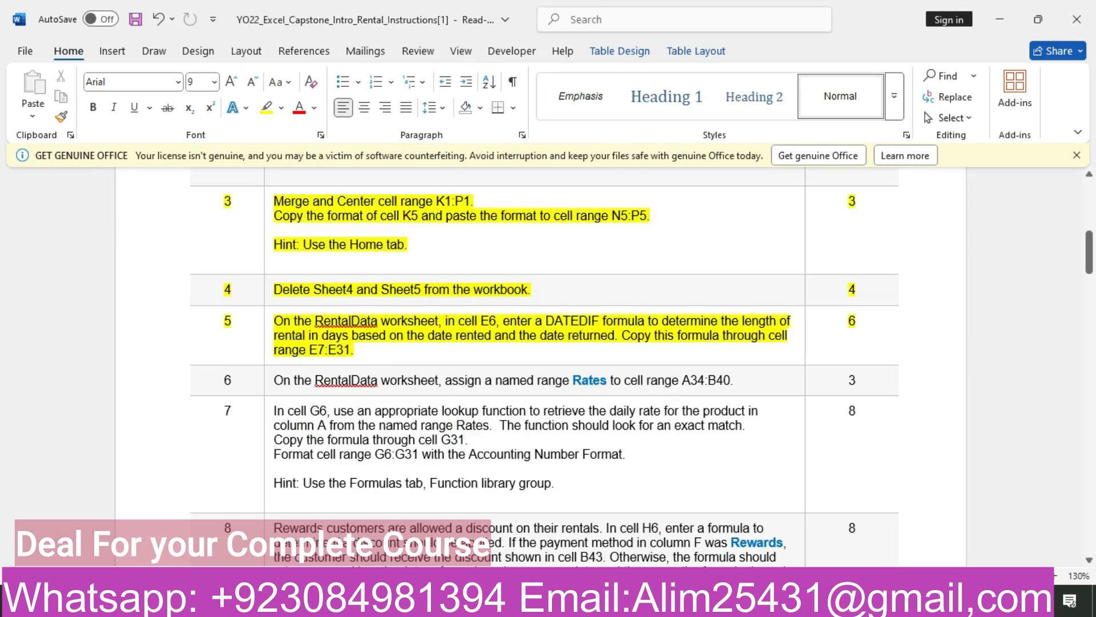
pyautogui.click(147, 380)
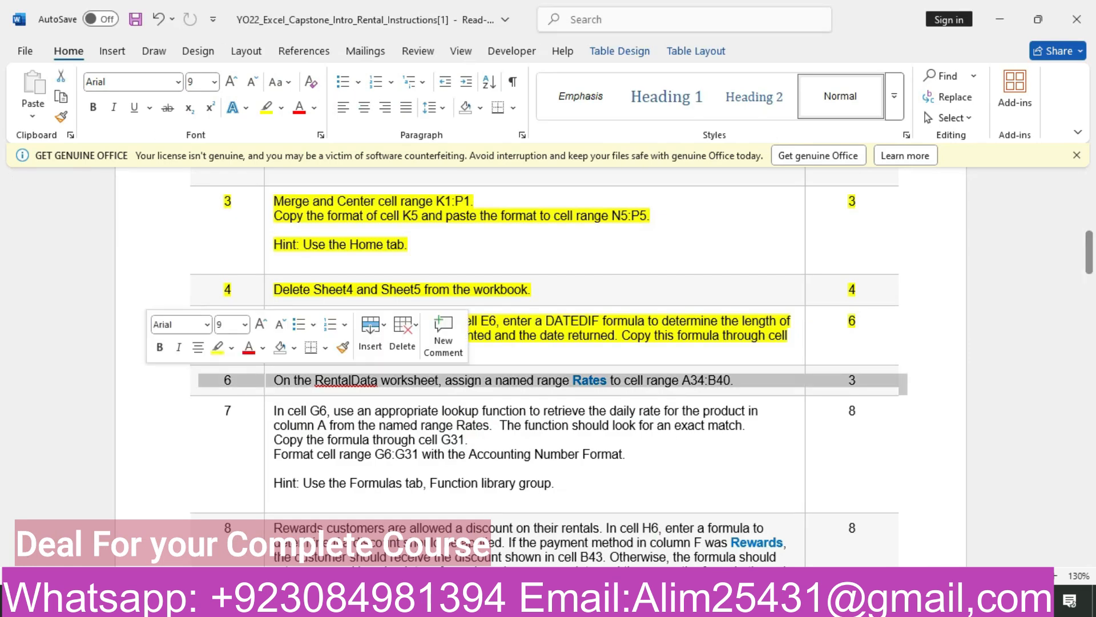
pyautogui.click(218, 346)
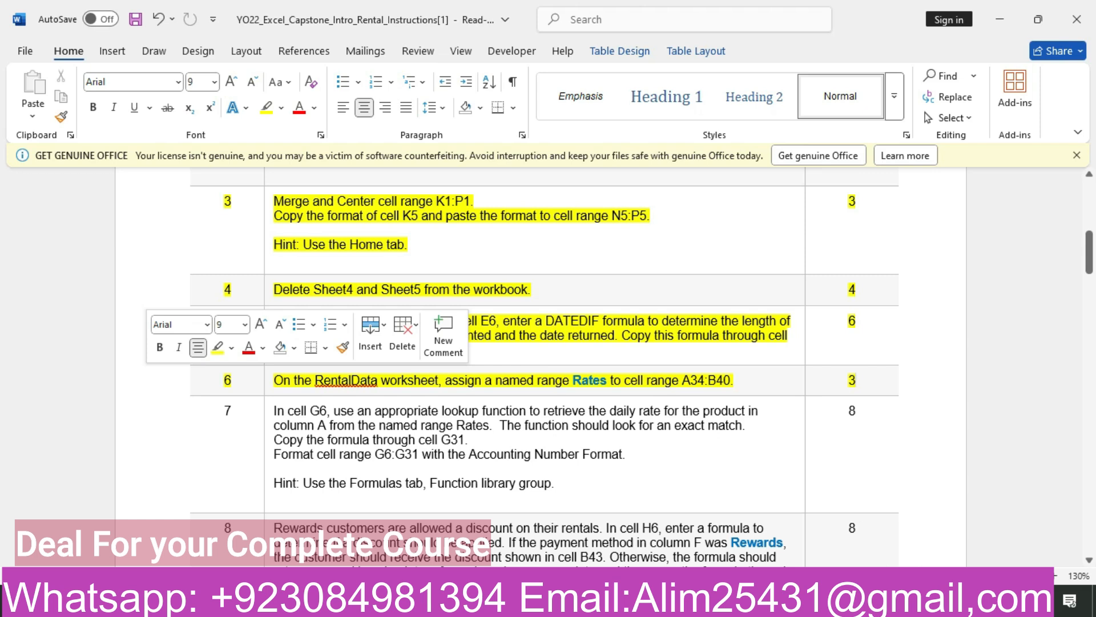
pyautogui.moveTo(572, 381); pyautogui.dragTo(607, 380)
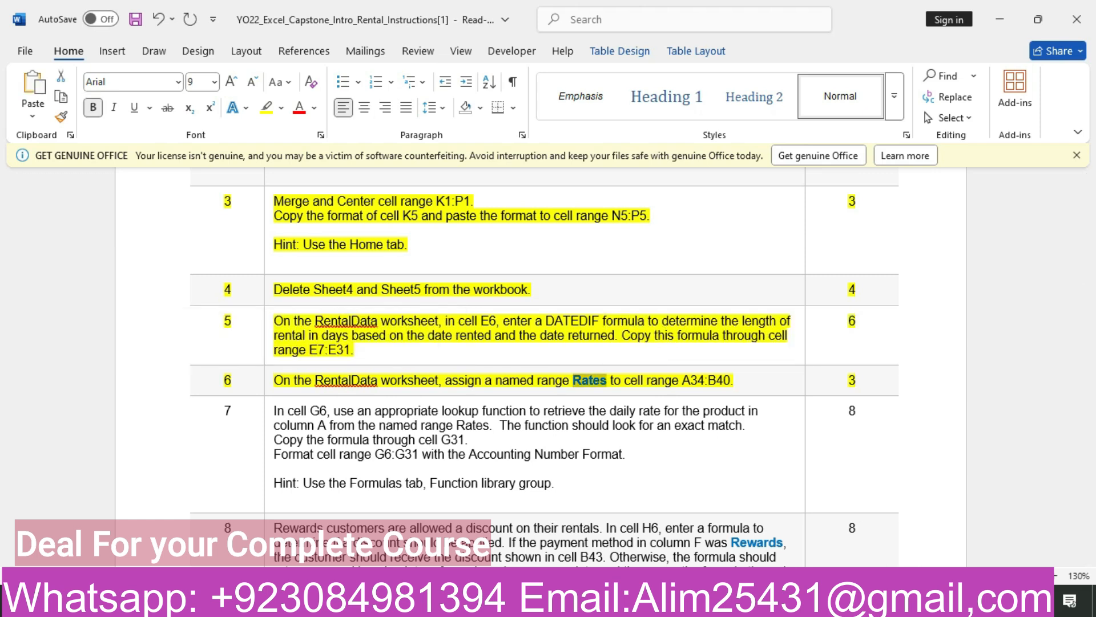
# - Back in Excel, define the workbook-scoped name Rates for cell range A34:B40 on the RentalData worksheet
pyautogui.hotkey('alt', 'Tab')
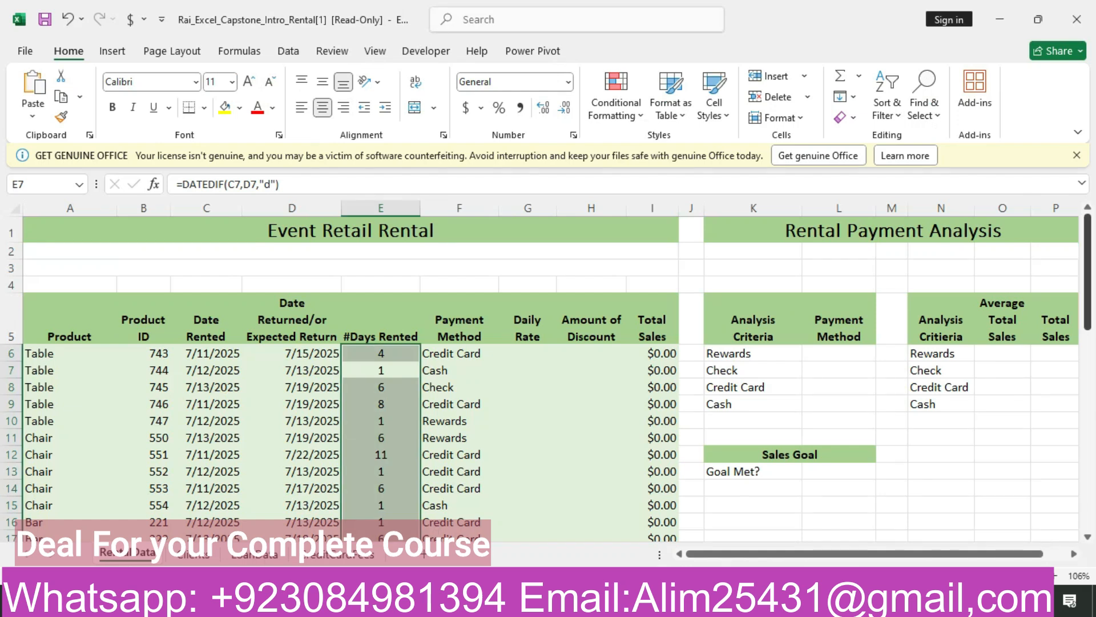
pyautogui.scroll(-10, 548, 371)
pyautogui.moveTo(69, 310); pyautogui.dragTo(145, 429)
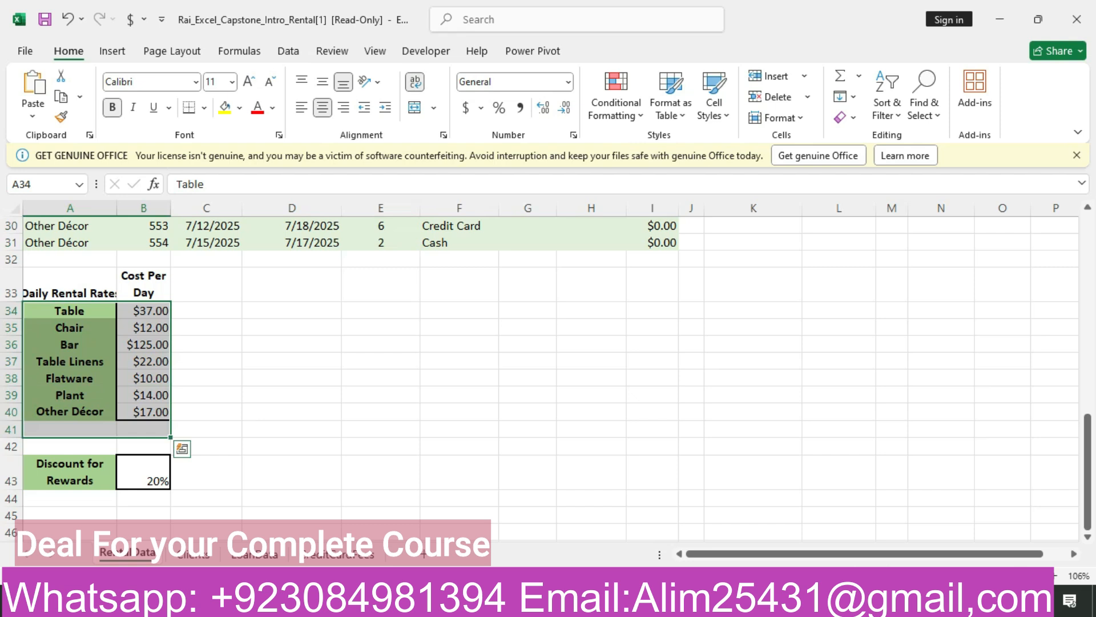
pyautogui.moveTo(70, 311); pyautogui.dragTo(143, 412)
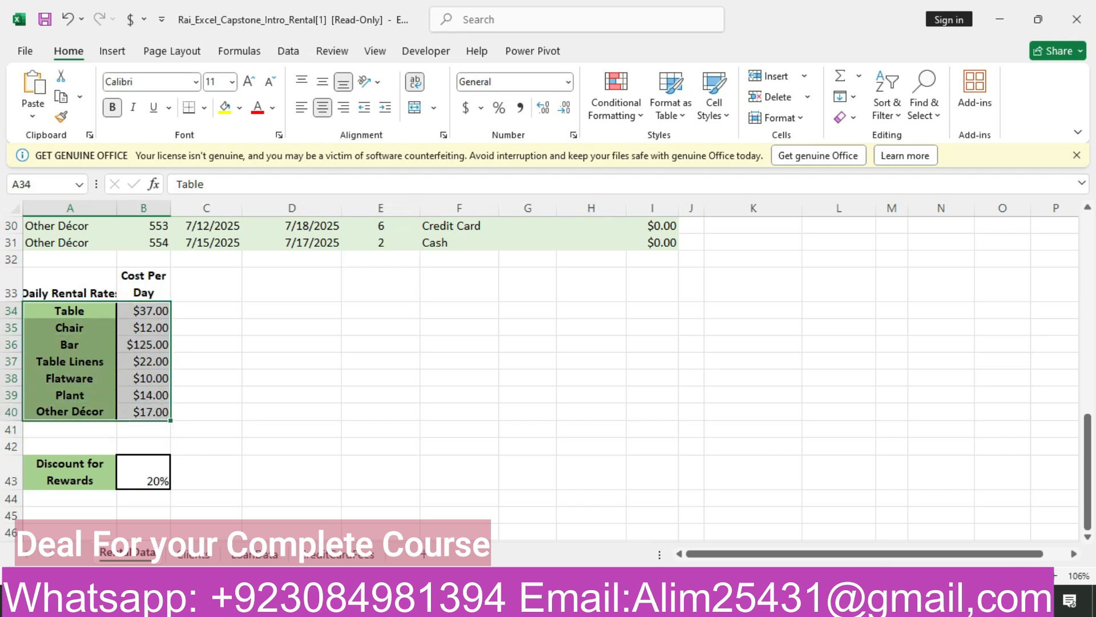
pyautogui.click(239, 51)
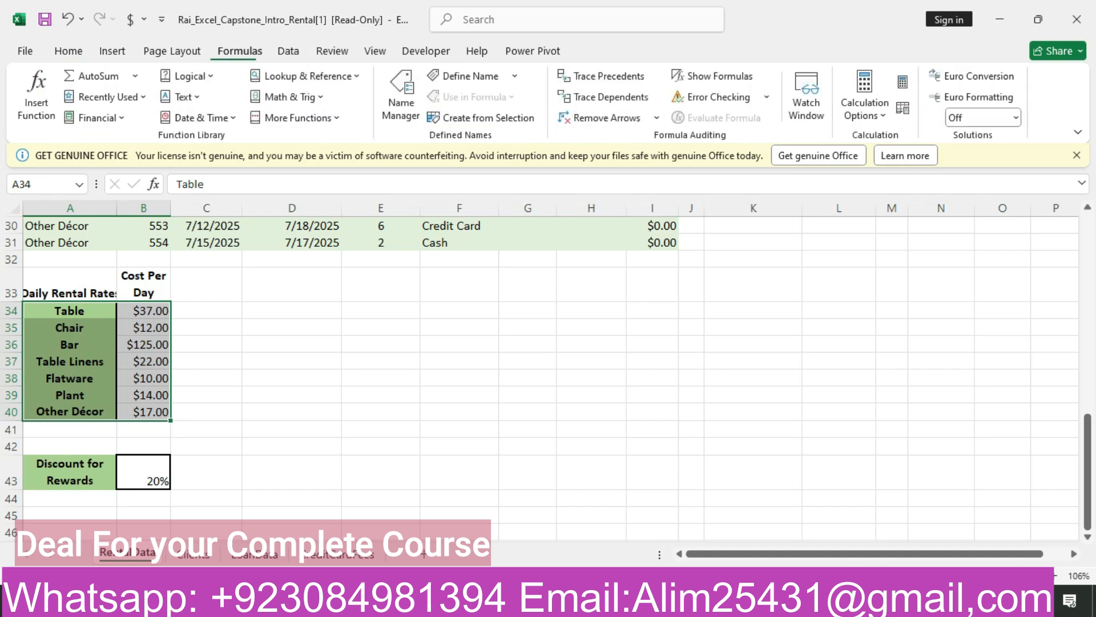
pyautogui.click(464, 76)
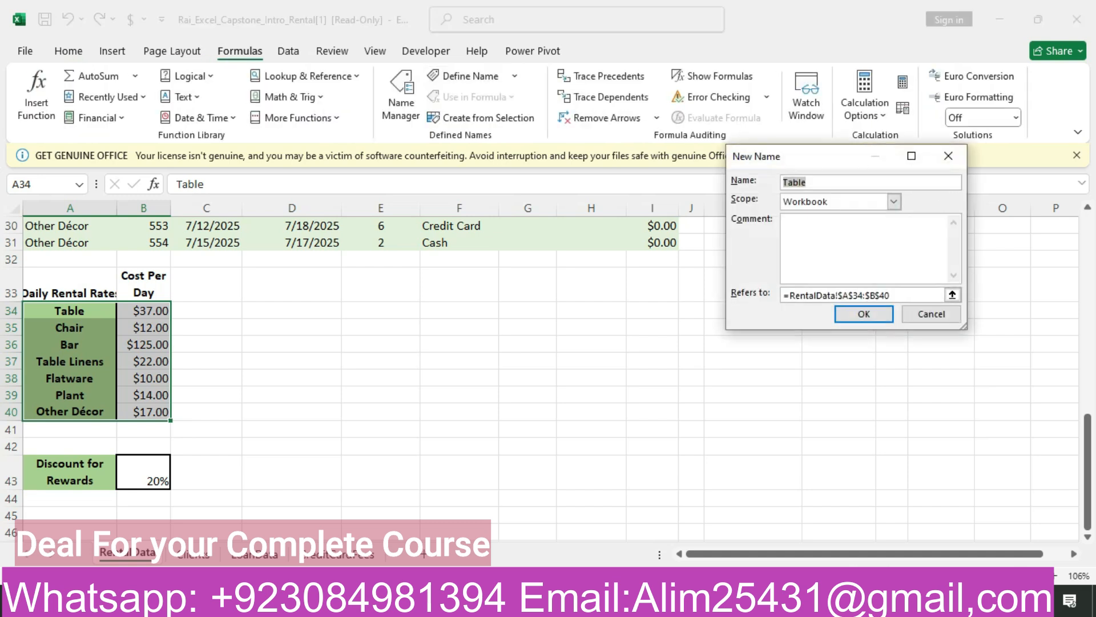
pyautogui.press('BackSpace')
pyautogui.write('Rates')
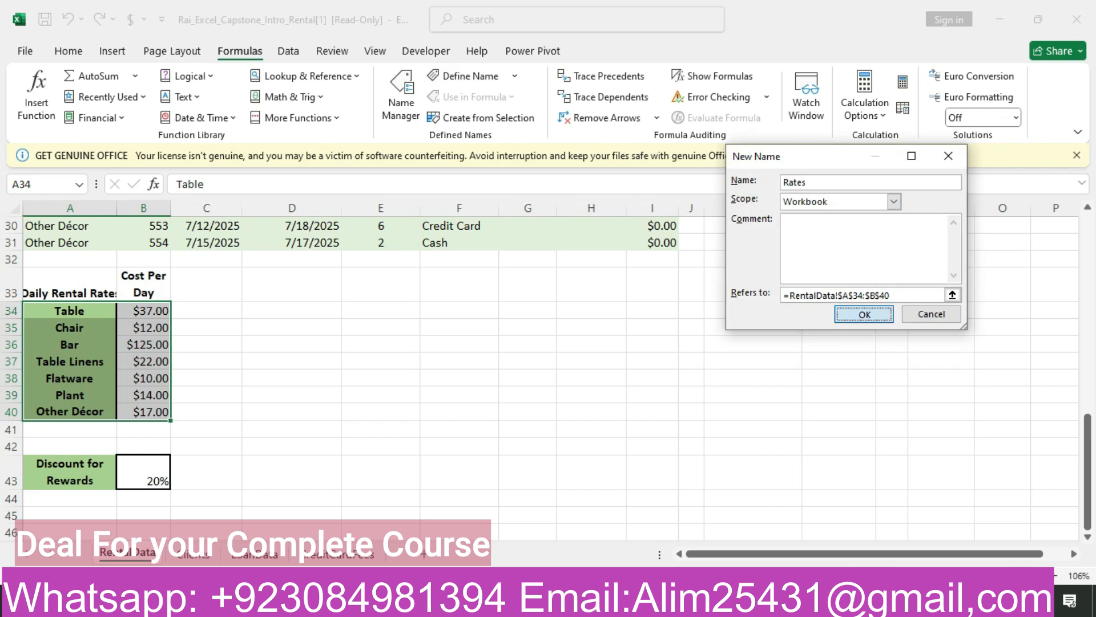
pyautogui.press('Return')
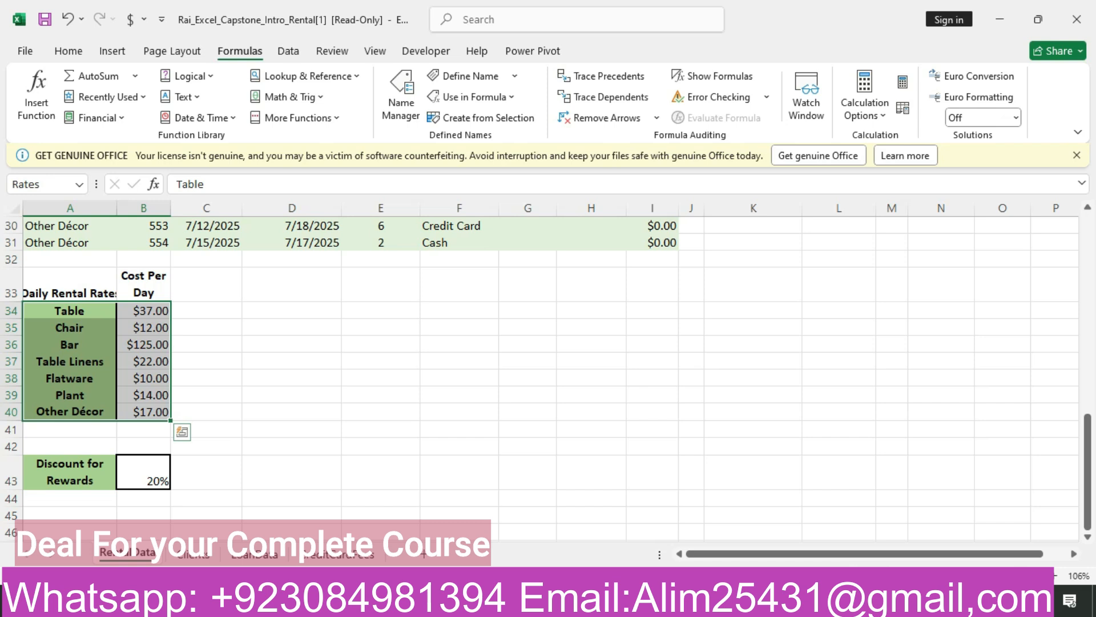
# - Switch to the Word instructions and highlight the step 7 row in yellow
pyautogui.hotkey('alt', 'Tab')
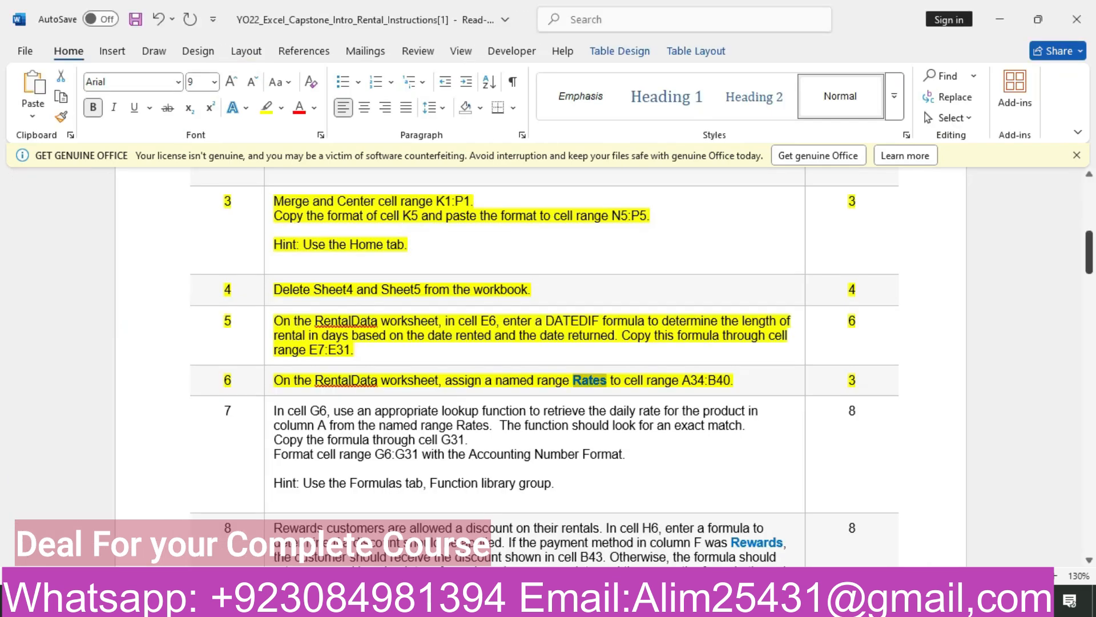
pyautogui.moveTo(1089, 251)
pyautogui.mouseDown()
pyautogui.moveTo(1088, 468)
pyautogui.moveTo(1089, 266)
pyautogui.mouseUp()
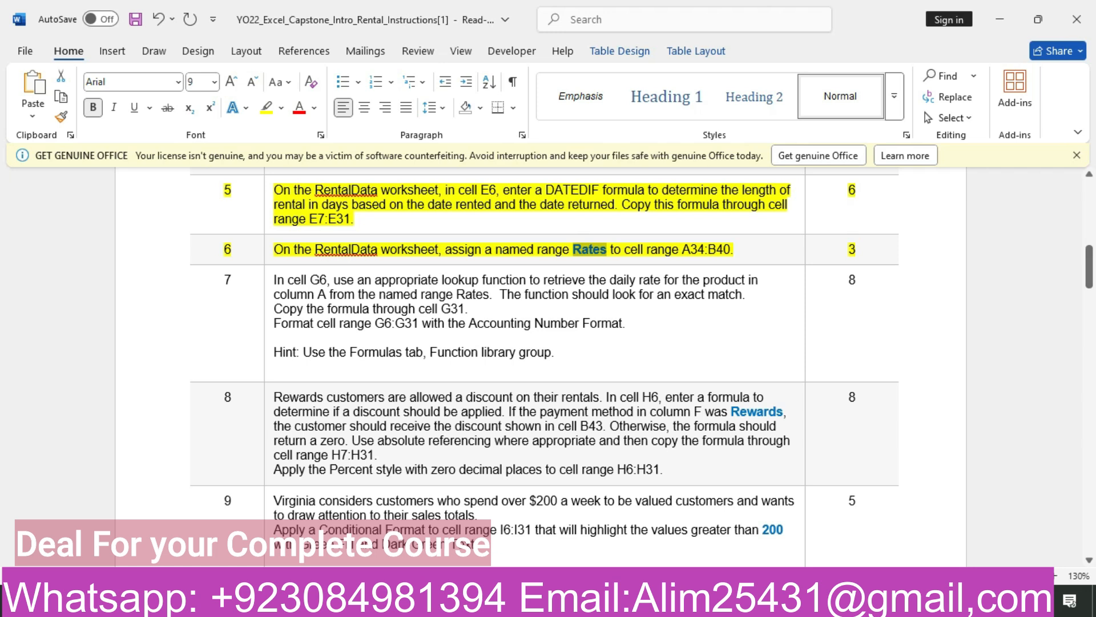
pyautogui.click(186, 297)
pyautogui.click(261, 292)
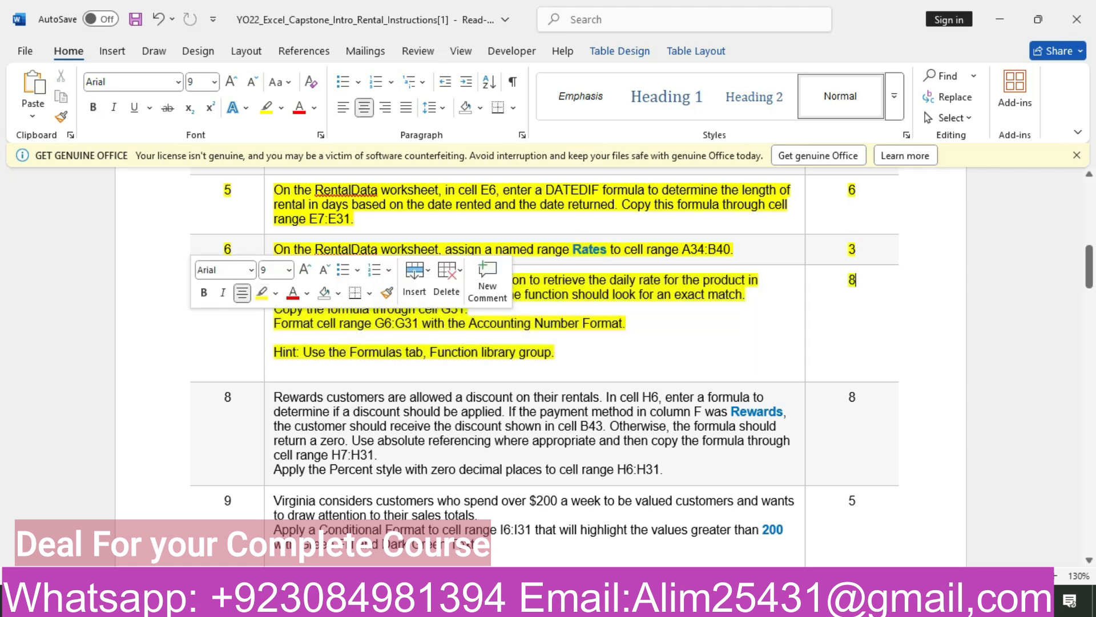
pyautogui.click(626, 323)
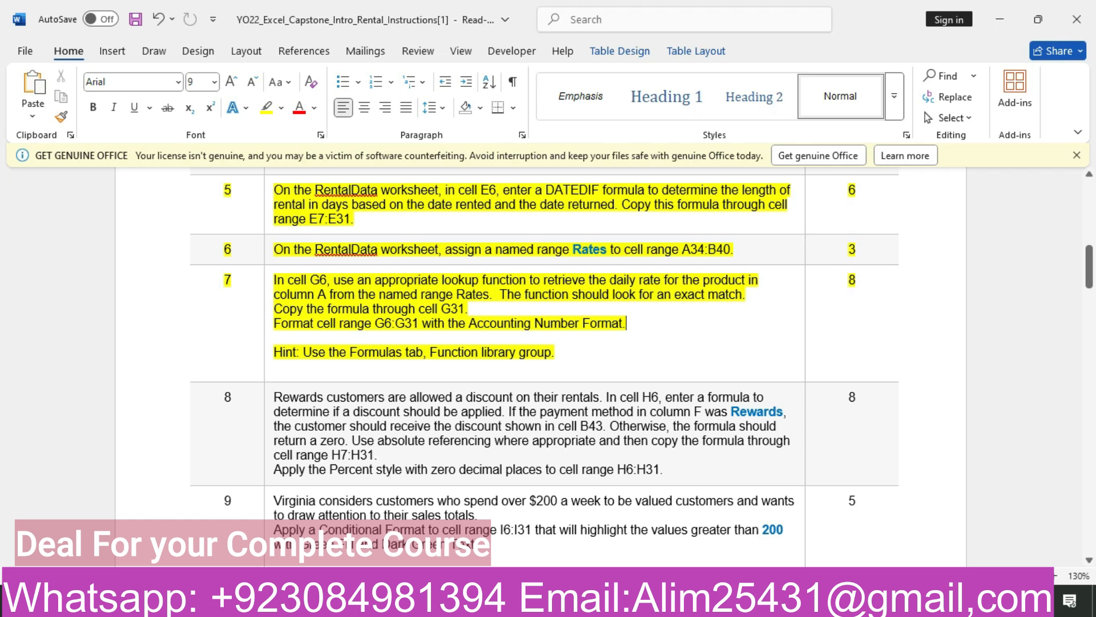
# - Back in Excel, start a VLOOKUP formula in G6 with lookup value A6 and the named range Rates as table array
pyautogui.hotkey('alt', 'Tab')
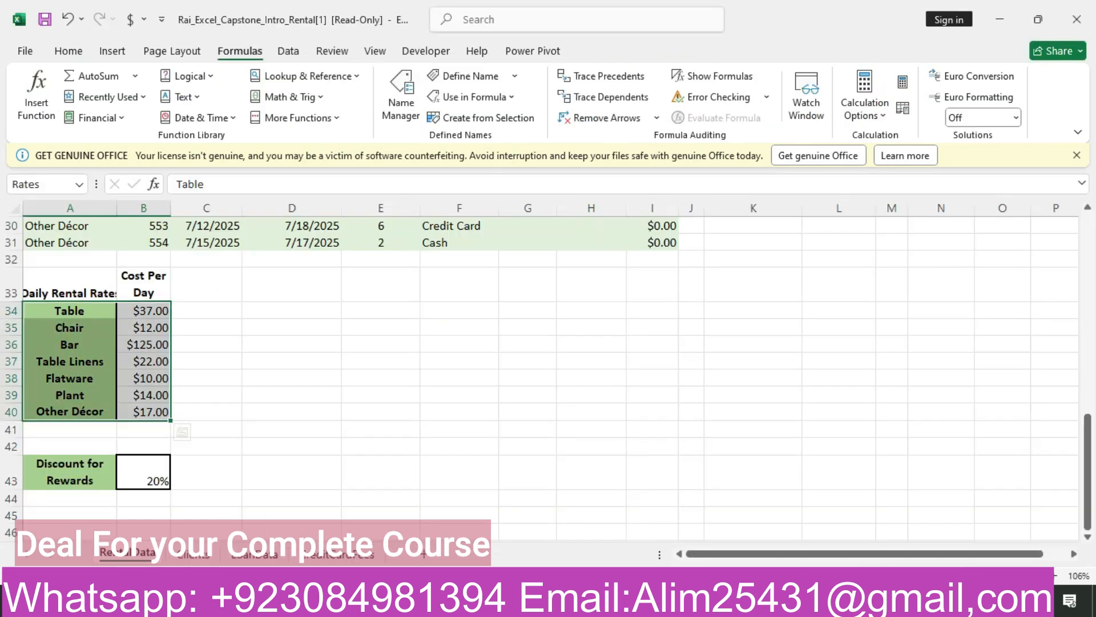
pyautogui.moveTo(1088, 472); pyautogui.dragTo(1088, 293)
pyautogui.click(528, 298)
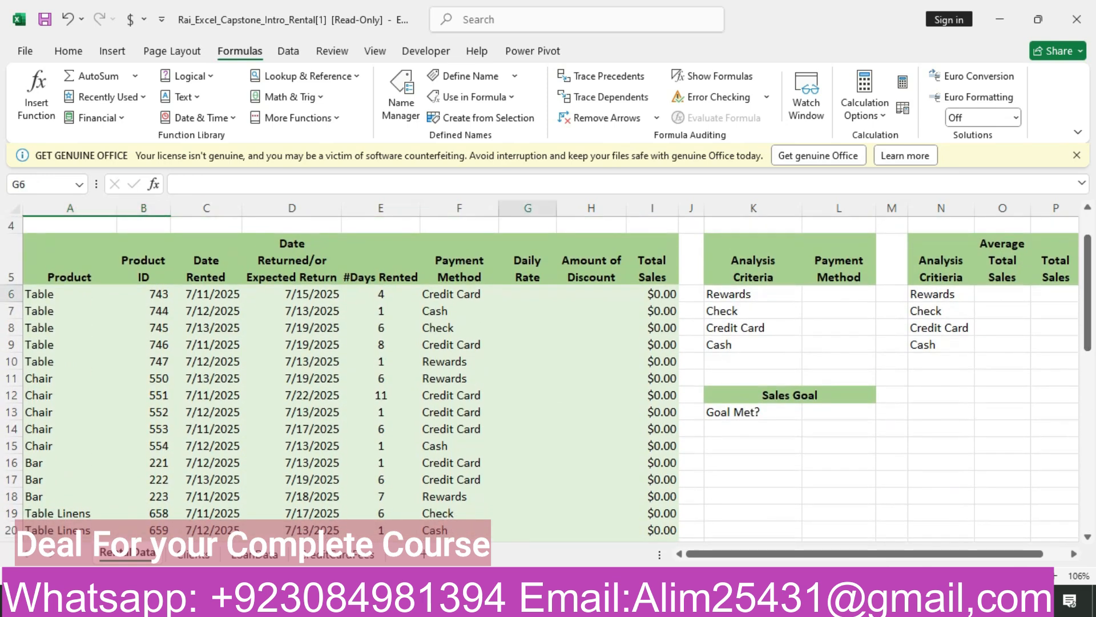
pyautogui.write('=vlookup')
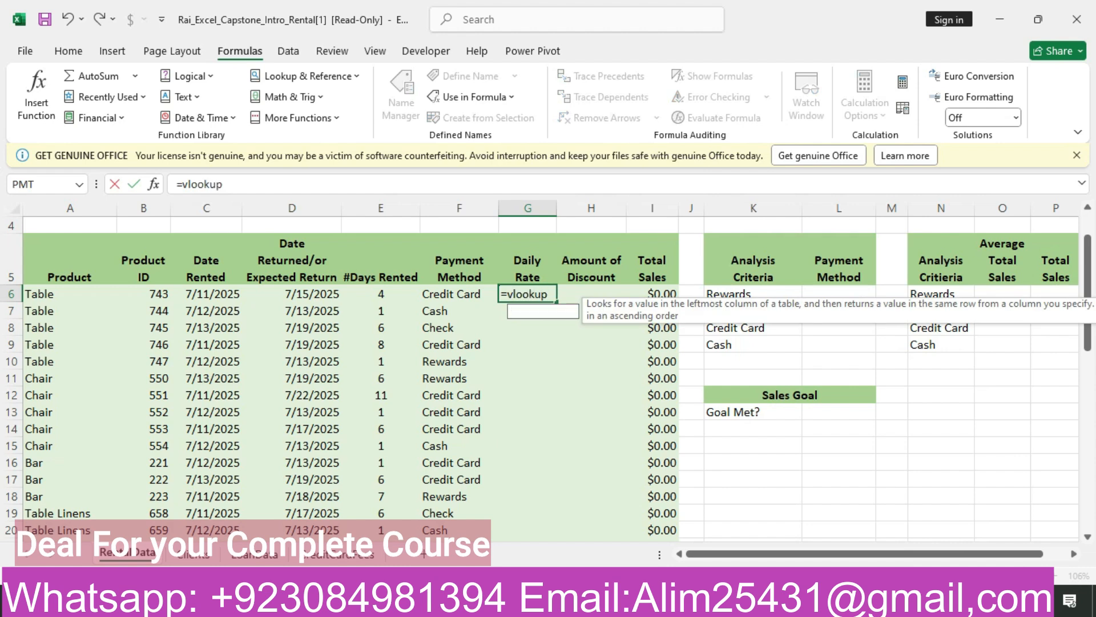
pyautogui.write('(')
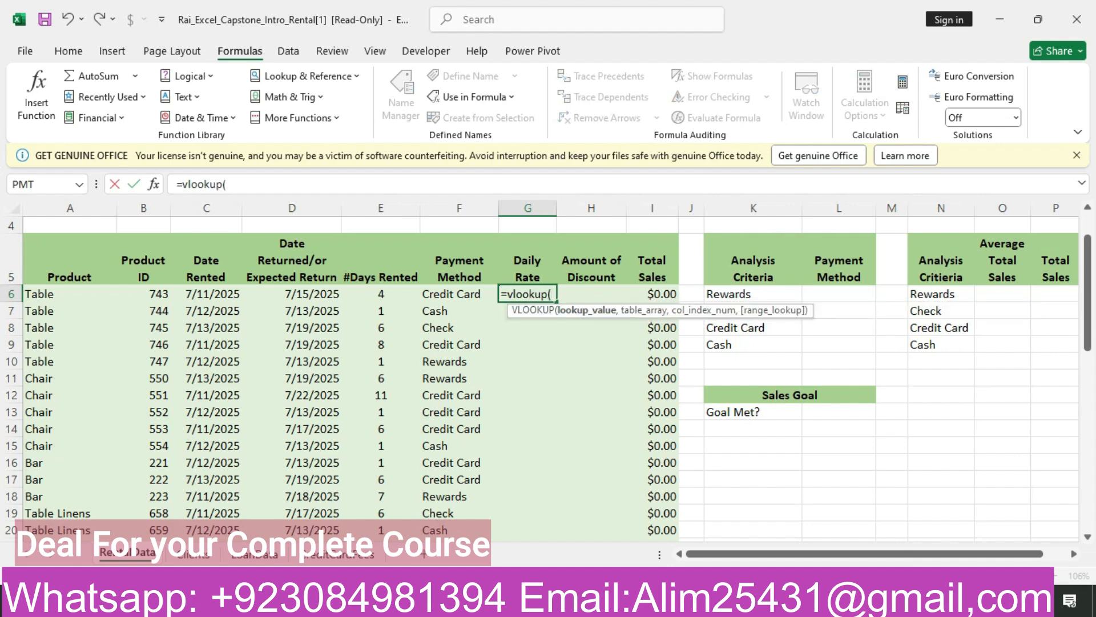
pyautogui.click(70, 294)
pyautogui.write(',')
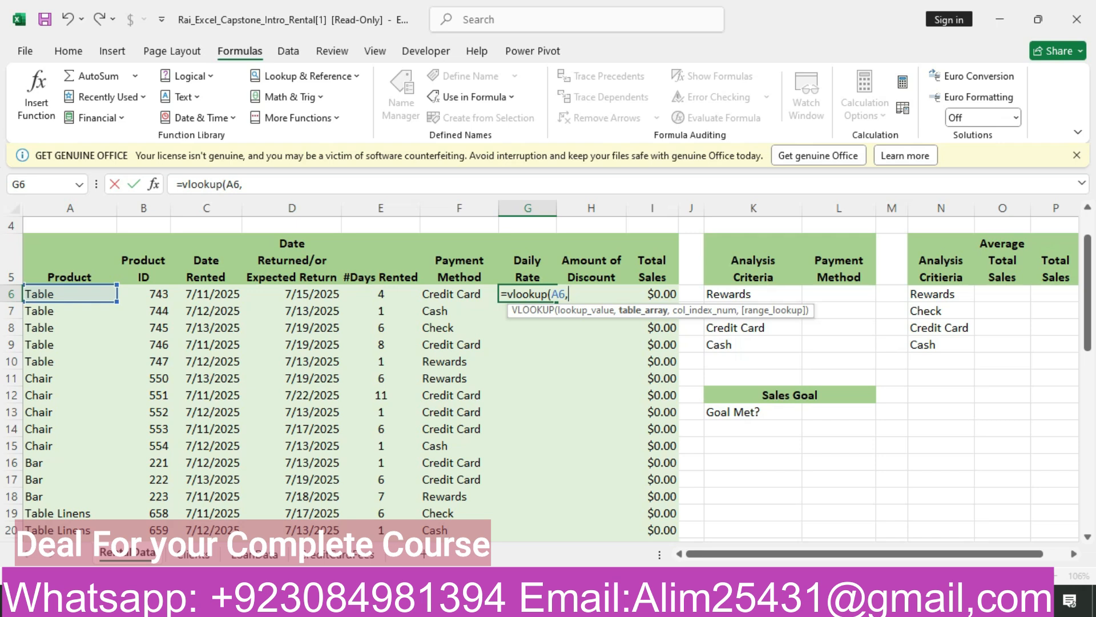
pyautogui.write('Ra')
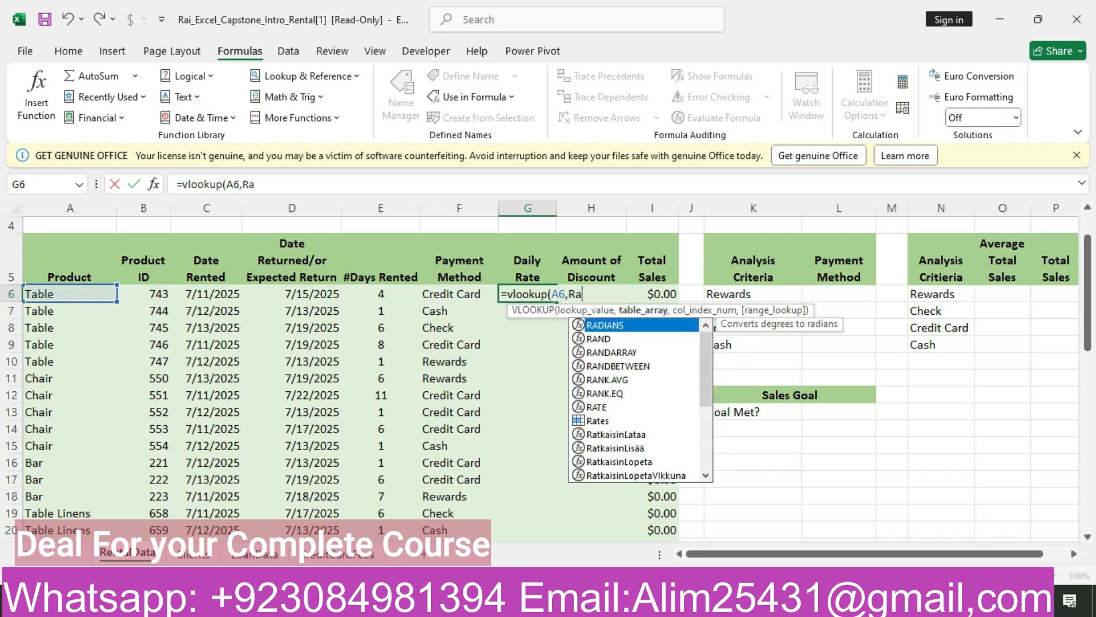
pyautogui.write('tes')
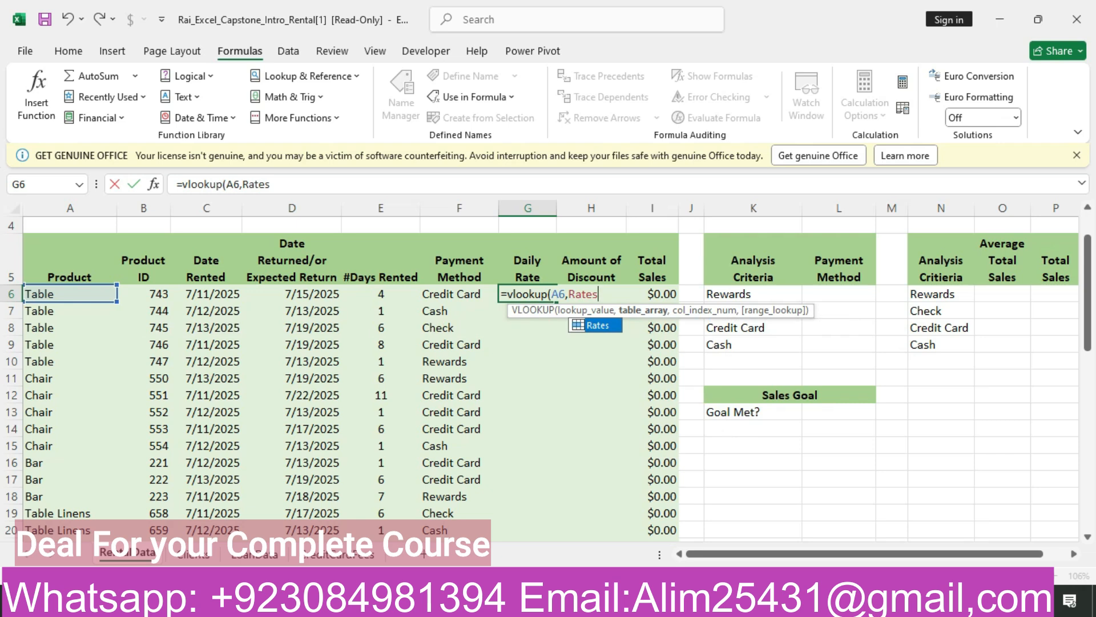
pyautogui.press('Tab')
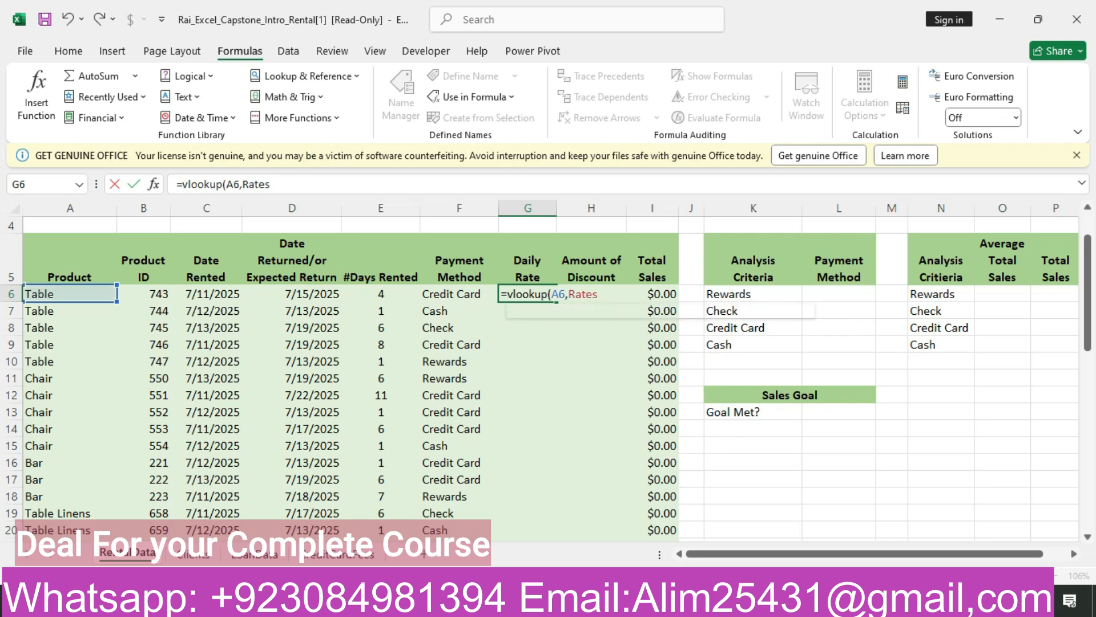
pyautogui.write(',')
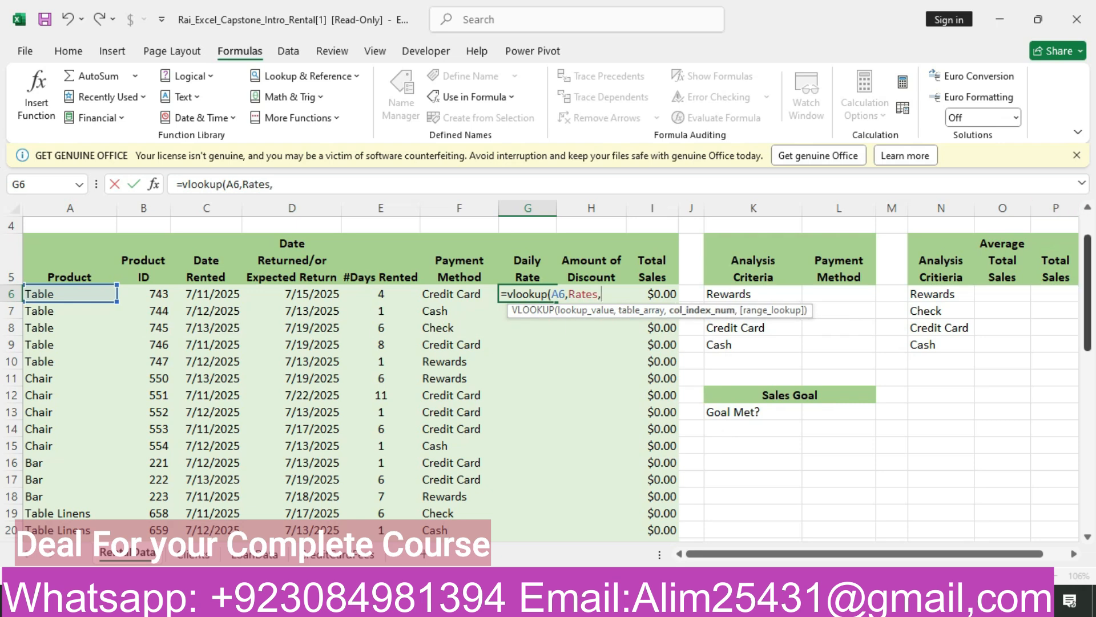
# - Complete the G6 VLOOKUP formula with column index 2 and FALSE for an exact match
pyautogui.scroll(-8, 1087, 329)
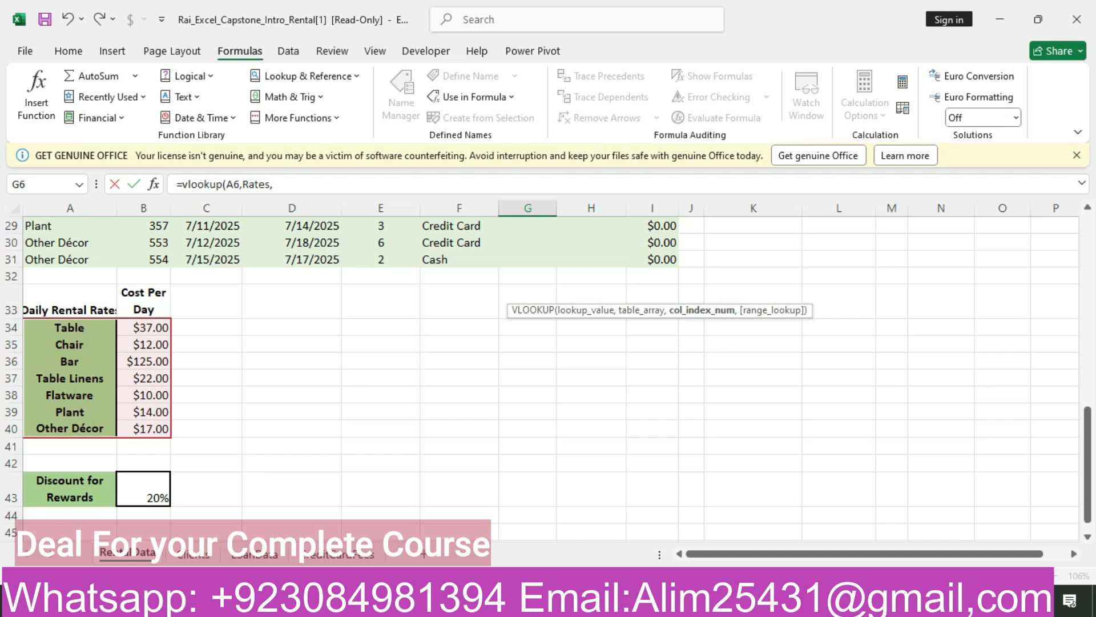
pyautogui.write('2,')
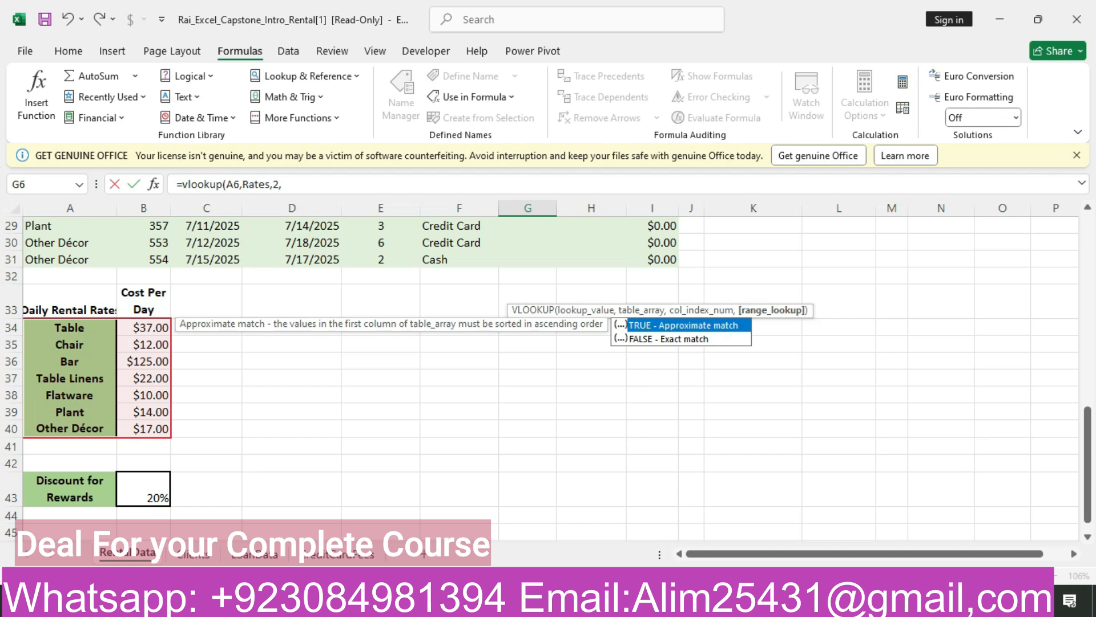
pyautogui.press('Down')
pyautogui.press('Tab')
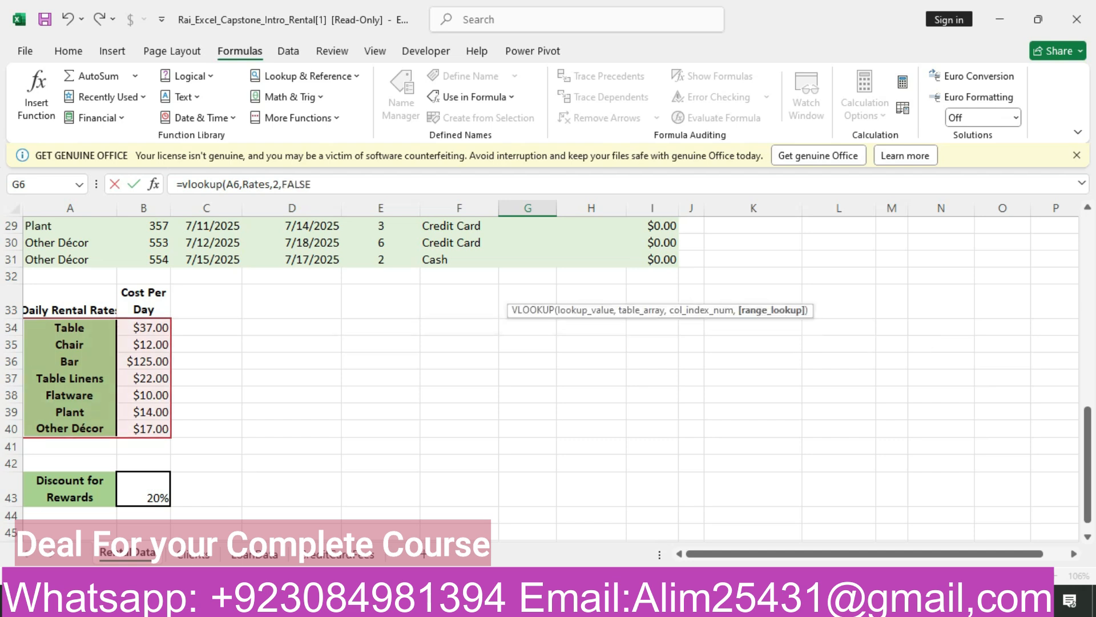
pyautogui.write(')')
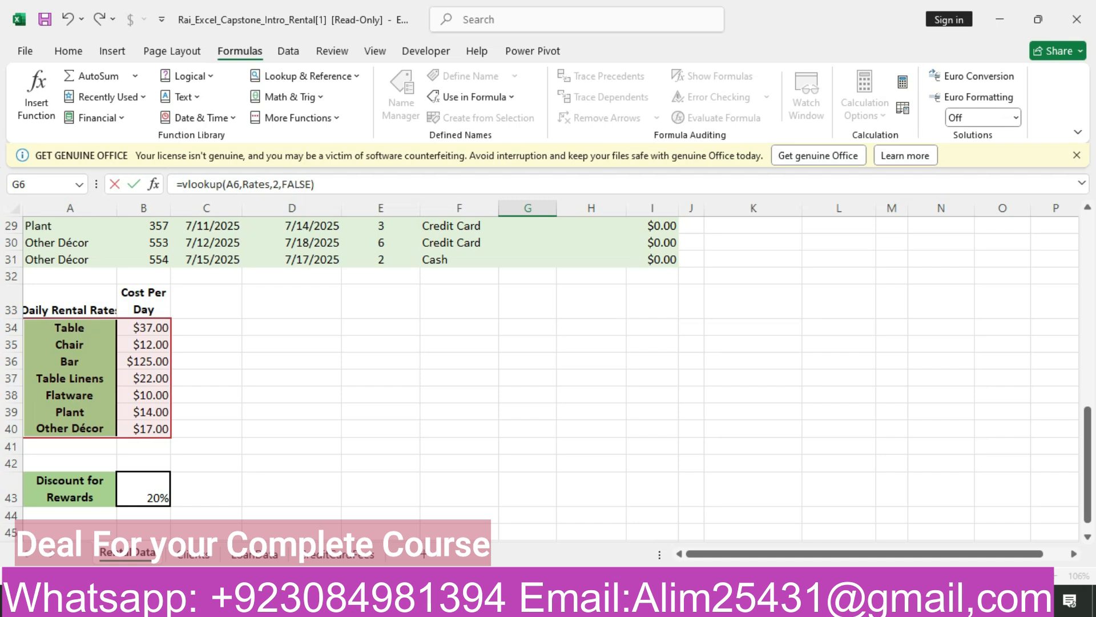
pyautogui.press('Return')
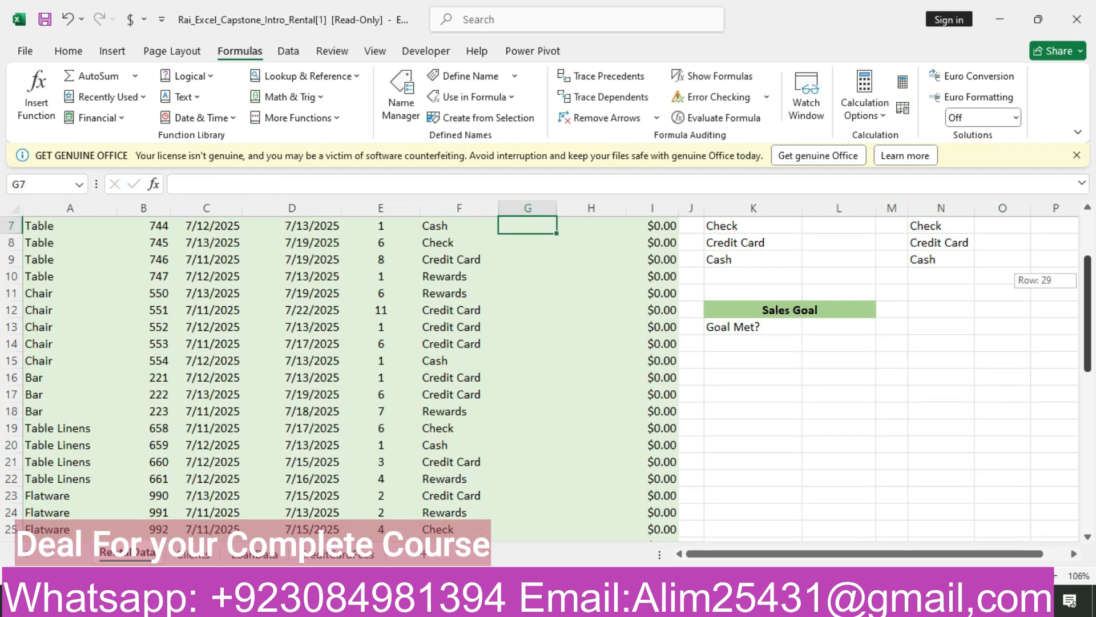
# - Copy the VLOOKUP formula from G6 down through cell G31
pyautogui.scroll(2, 546, 377)
pyautogui.click(527, 354)
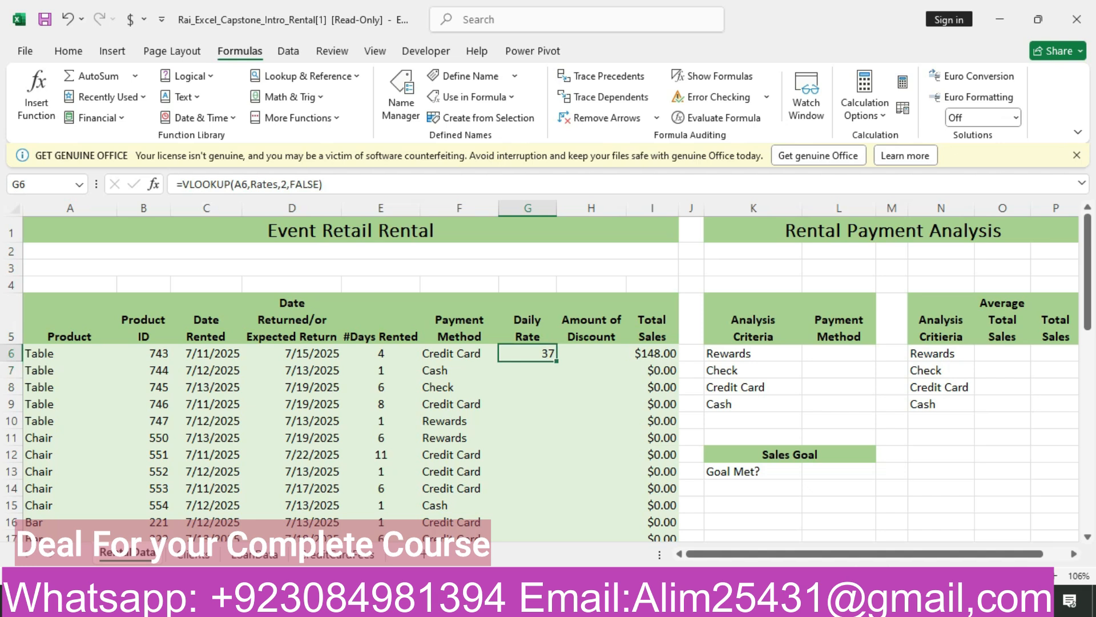
pyautogui.moveTo(556, 361); pyautogui.dragTo(551, 517)
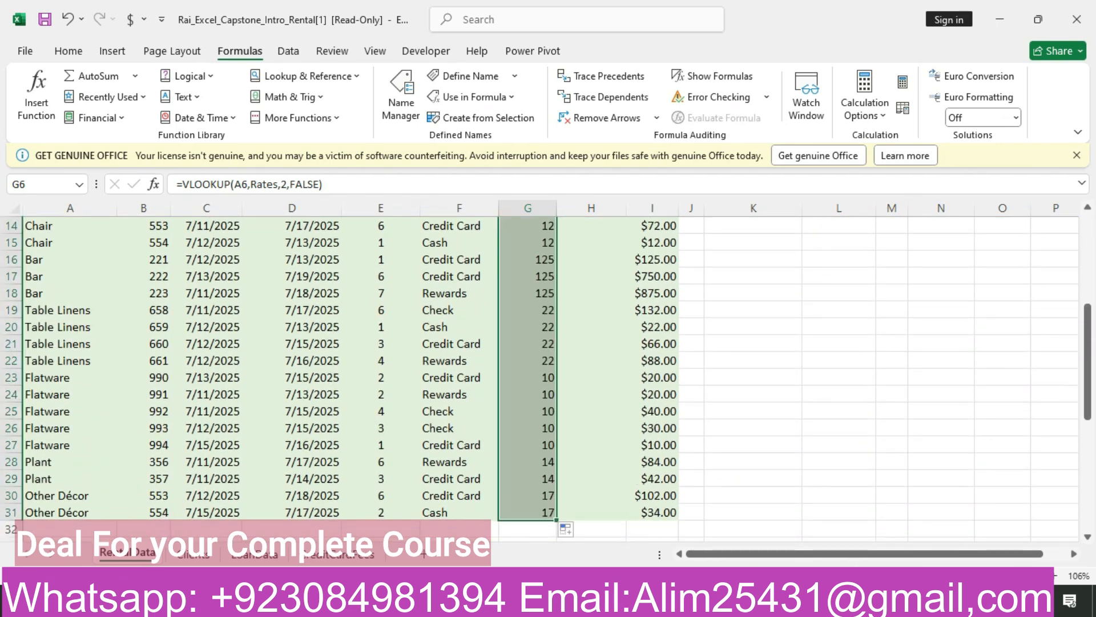
# - Recheck step 7 in Word and format cell range G6:G31 as Accounting with 2 decimal places and the $ symbol
pyautogui.hotkey('alt', 'Tab')
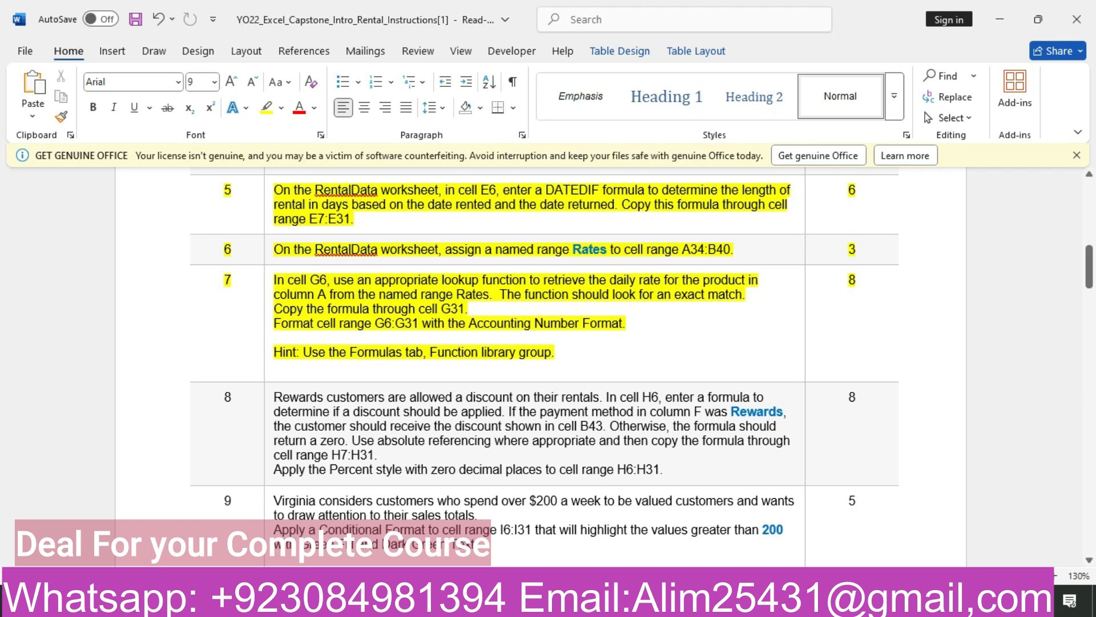
pyautogui.hotkey('alt', 'Tab')
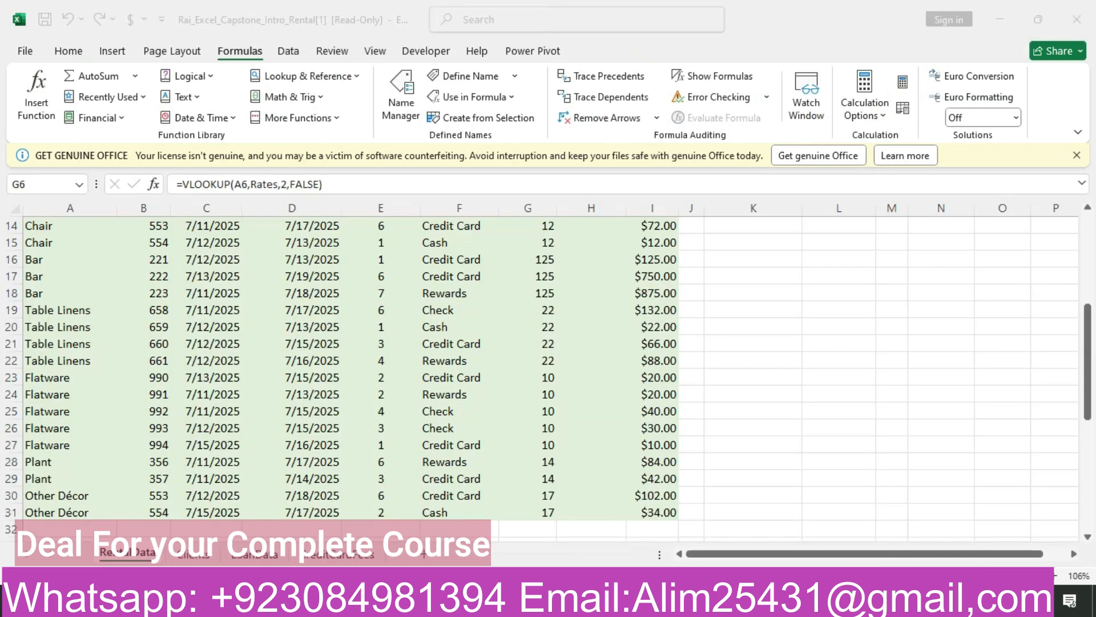
pyautogui.scroll(5, 539, 376)
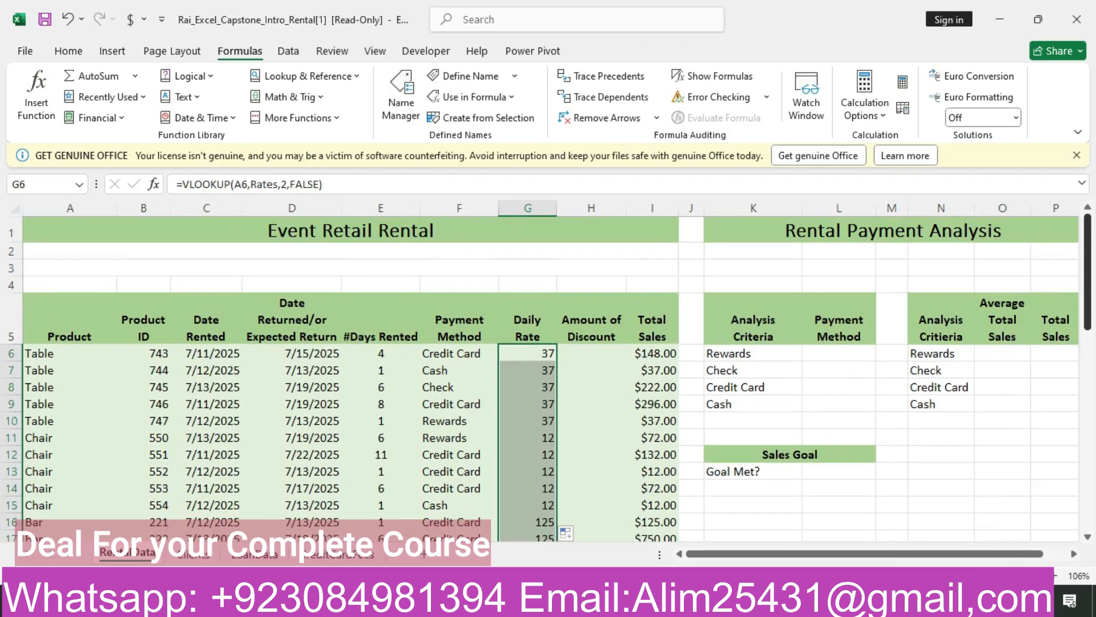
pyautogui.moveTo(528, 354); pyautogui.dragTo(528, 511)
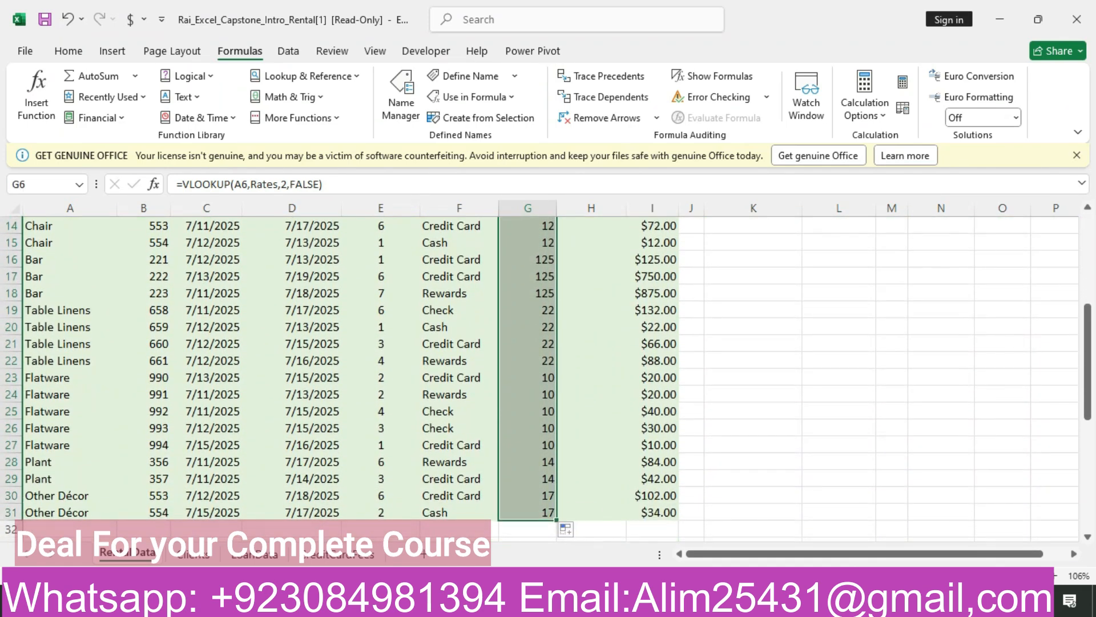
pyautogui.click(69, 51)
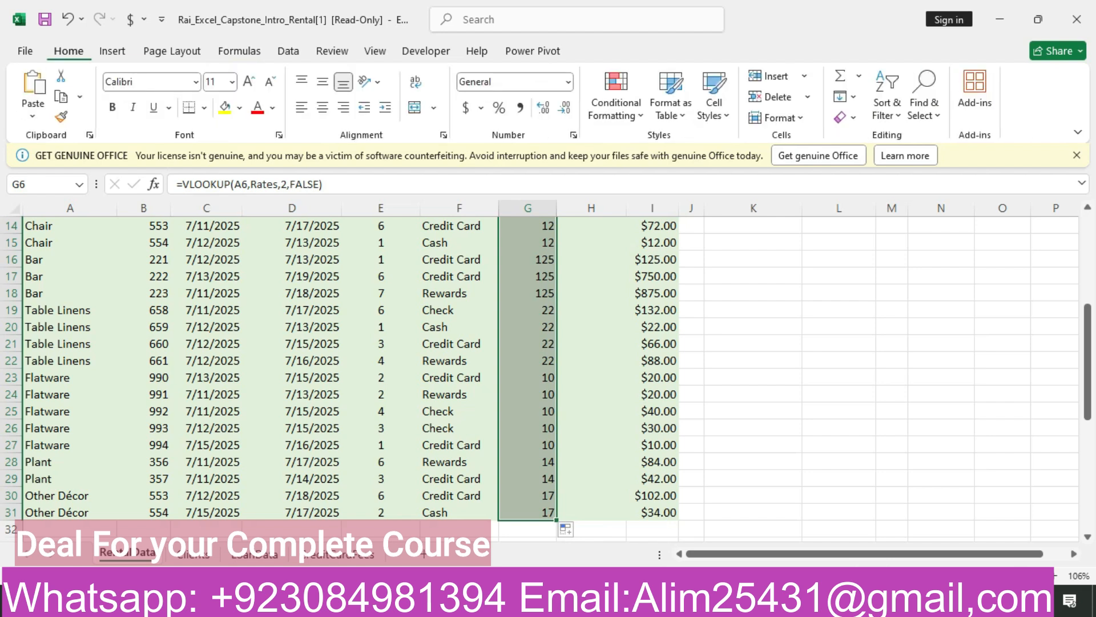
pyautogui.click(574, 135)
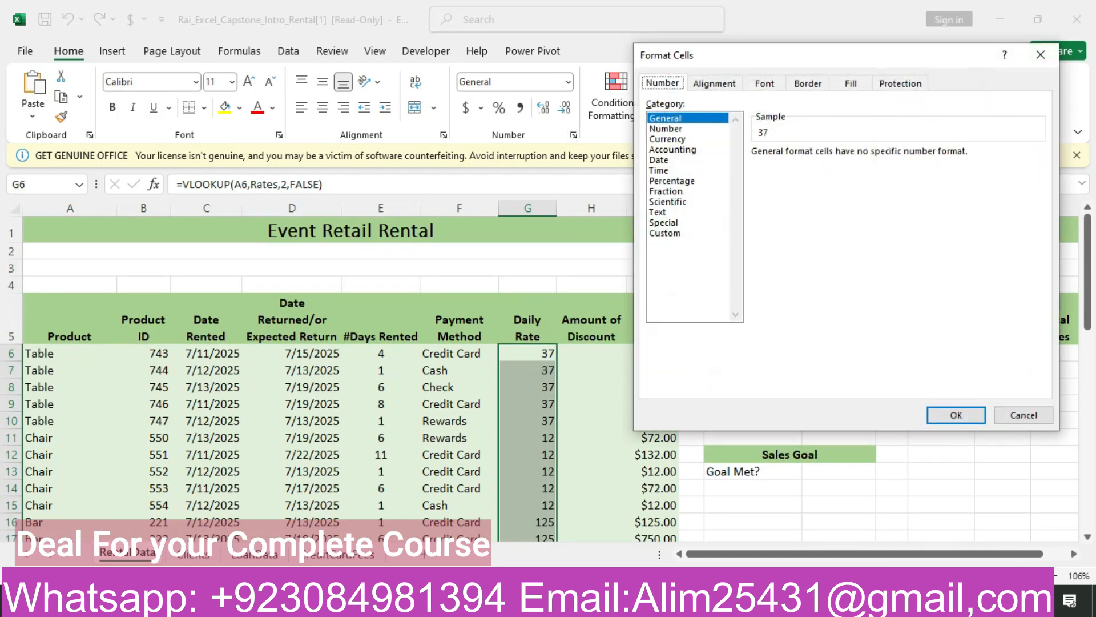
pyautogui.hotkey('alt', 'Tab')
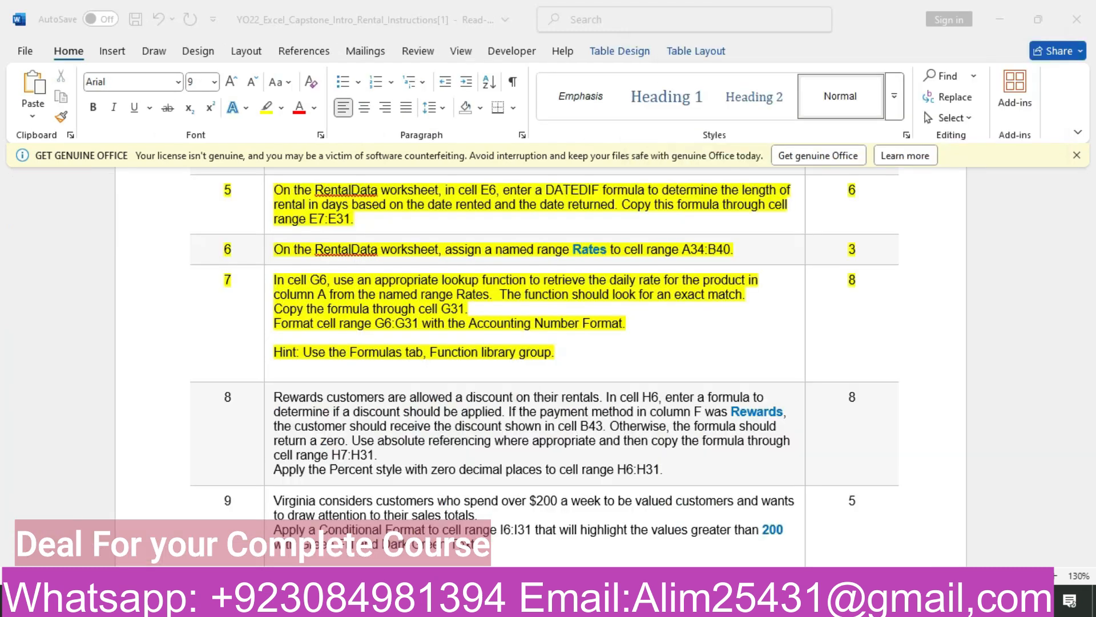
pyautogui.click(372, 603)
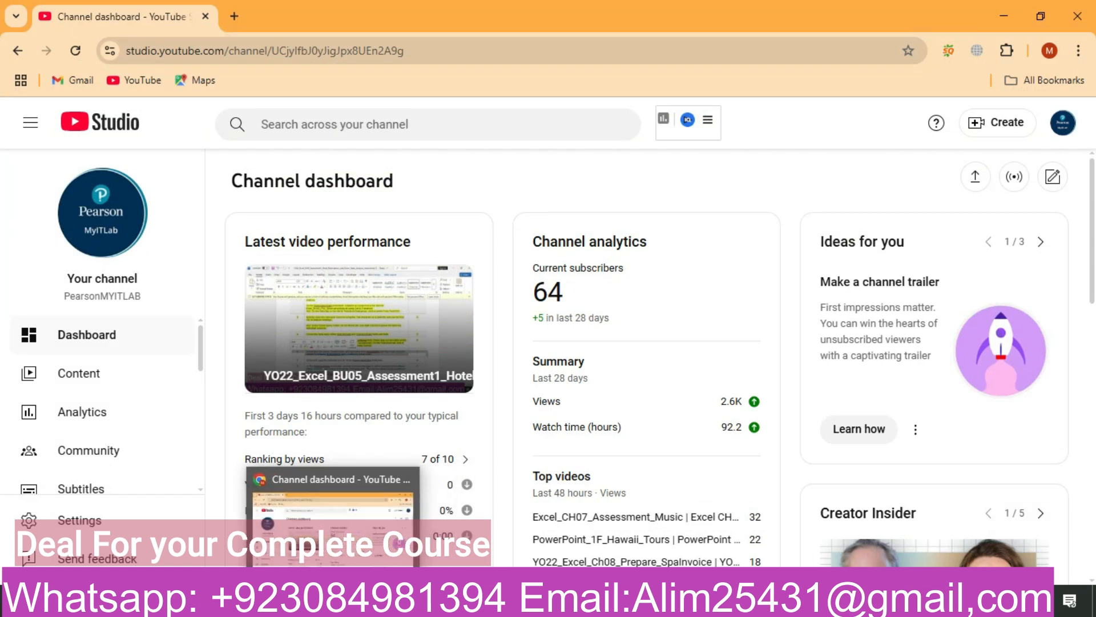
pyautogui.click(371, 517)
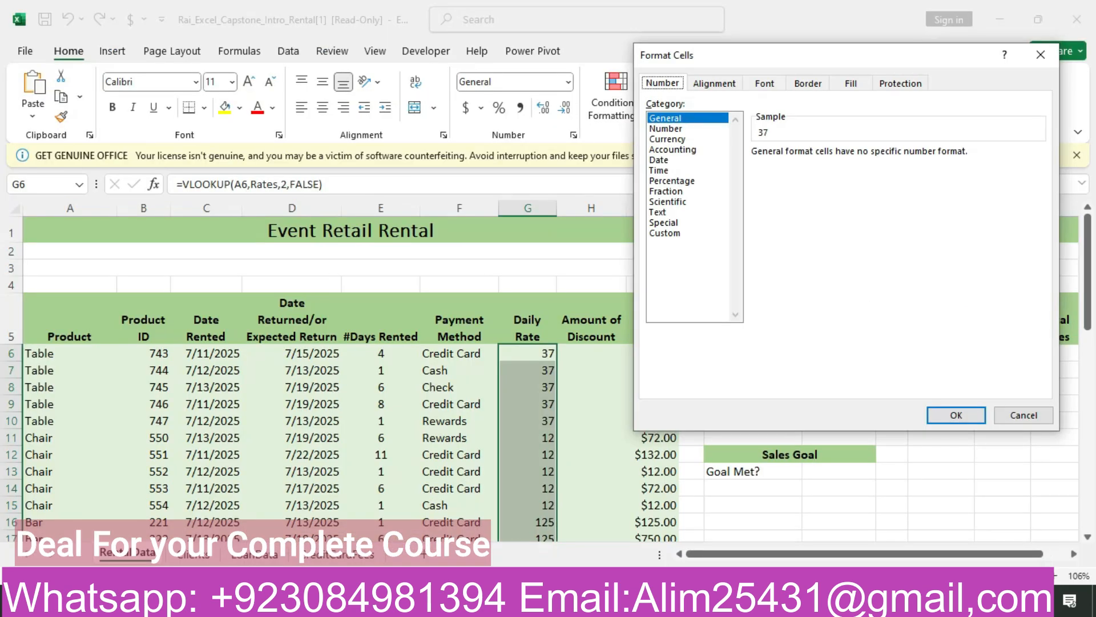
pyautogui.click(673, 149)
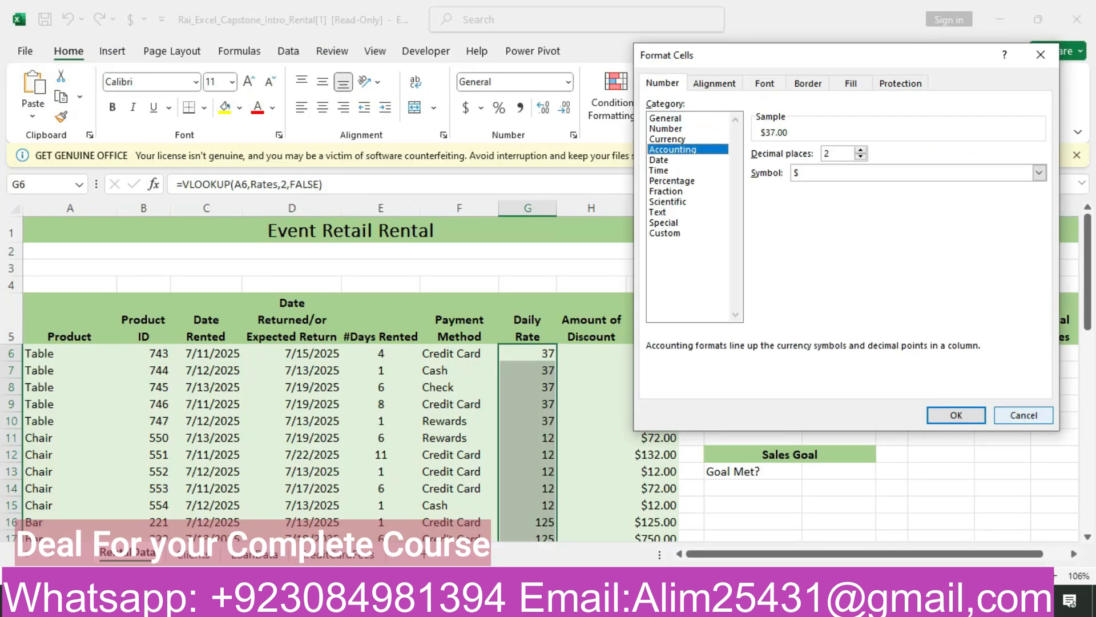
pyautogui.click(956, 415)
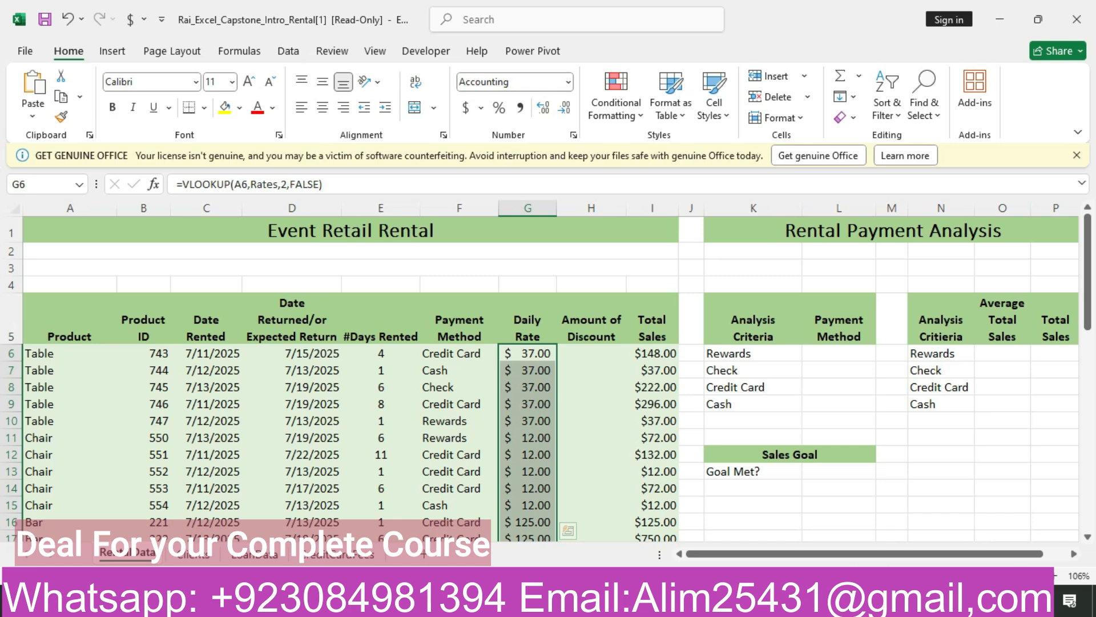
# - Return to the start of the Word instructions, and close the rental workbook in Excel
pyautogui.hotkey('alt', 'Tab')
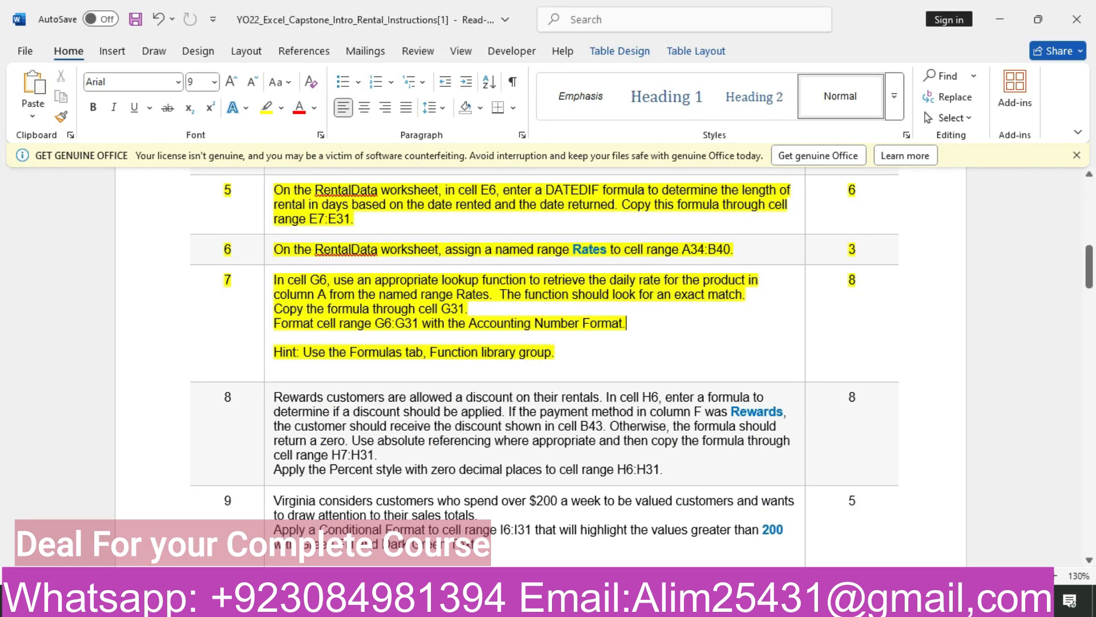
pyautogui.moveTo(1090, 264); pyautogui.dragTo(1089, 201)
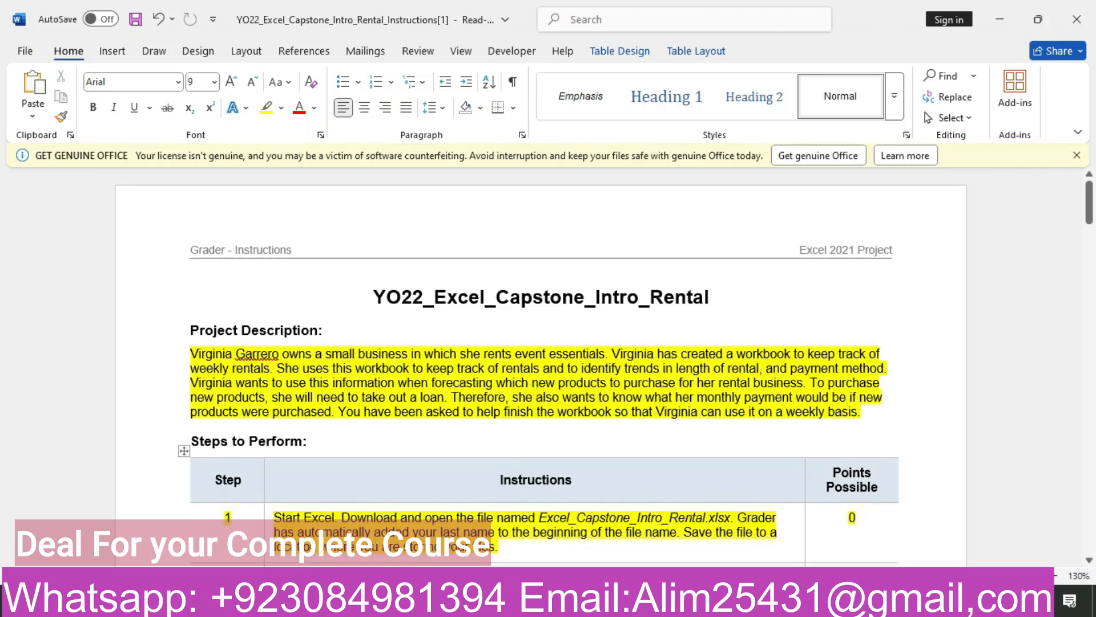
pyautogui.hotkey('alt', 'Tab')
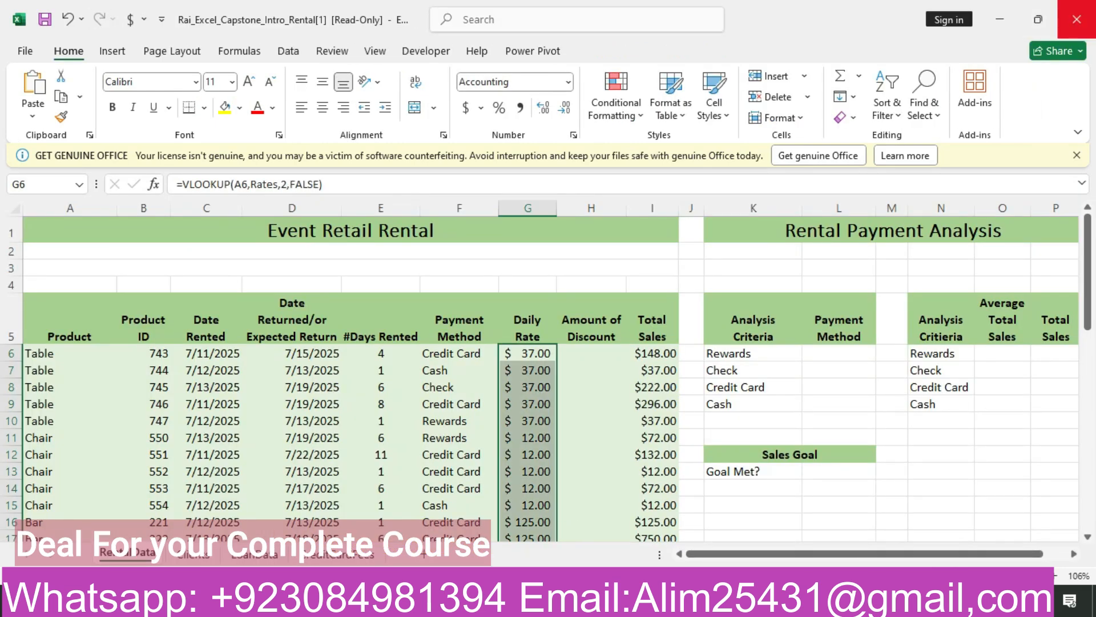
pyautogui.click(1077, 19)
pyautogui.click(575, 322)
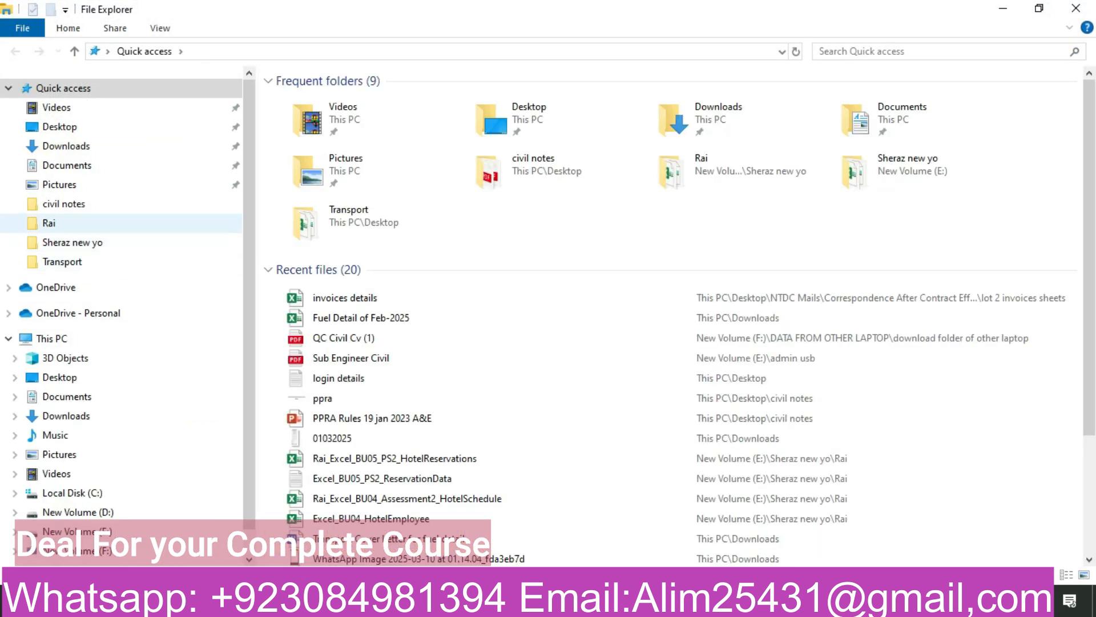
# - Open the finished Excel_Capstone_Intro_Rental workbook from the student's folder in File Explorer and dismiss the circular reference warning
pyautogui.click(48, 223)
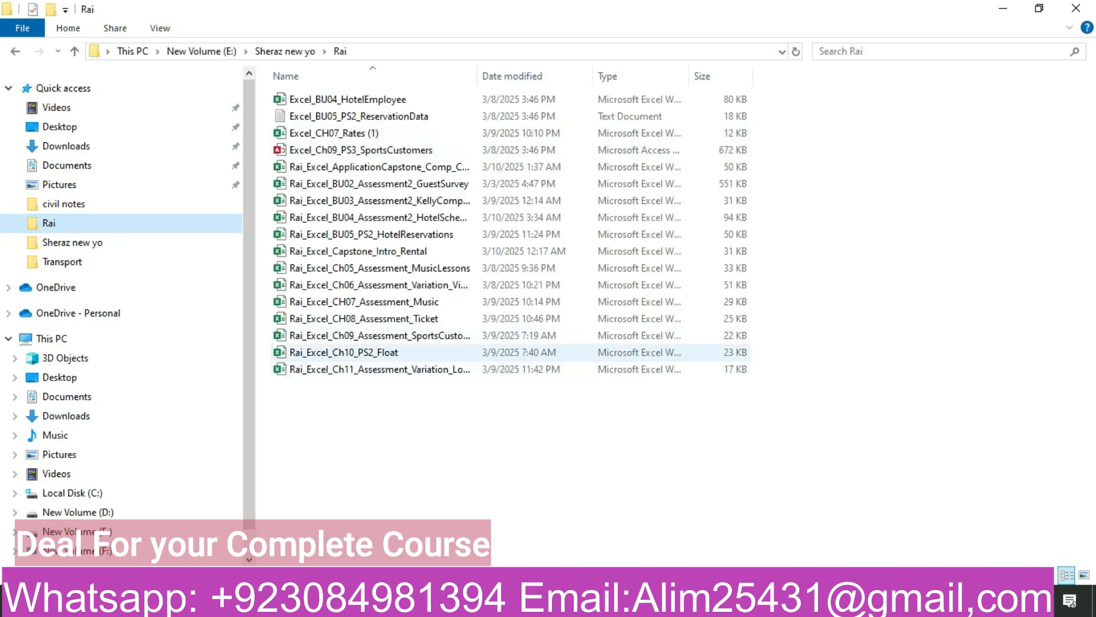
pyautogui.click(380, 368)
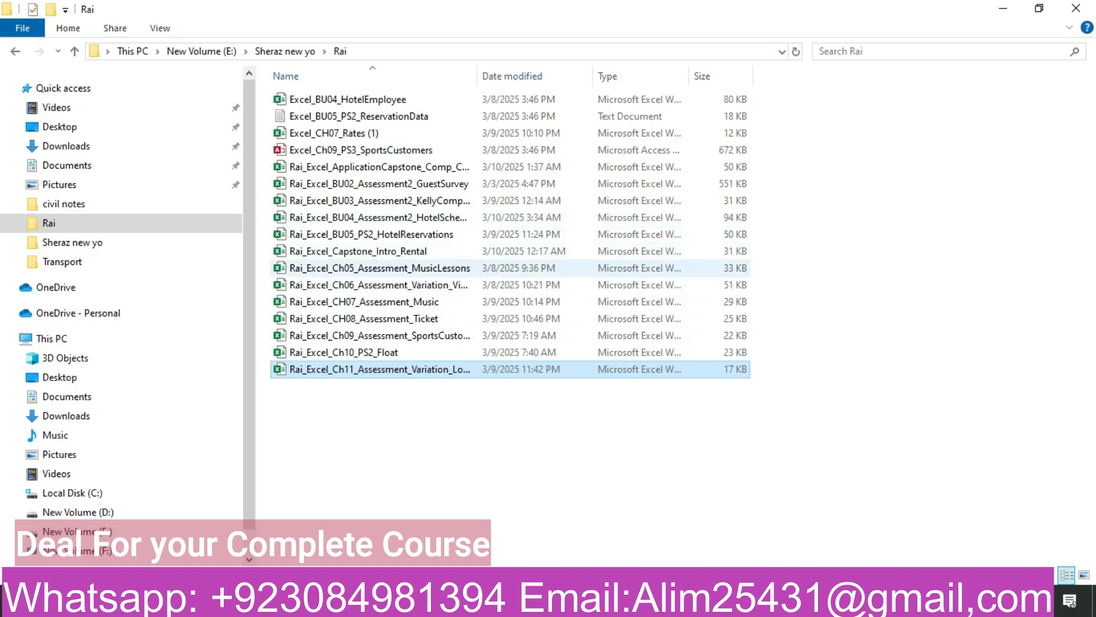
pyautogui.click(358, 251)
pyautogui.press('Return')
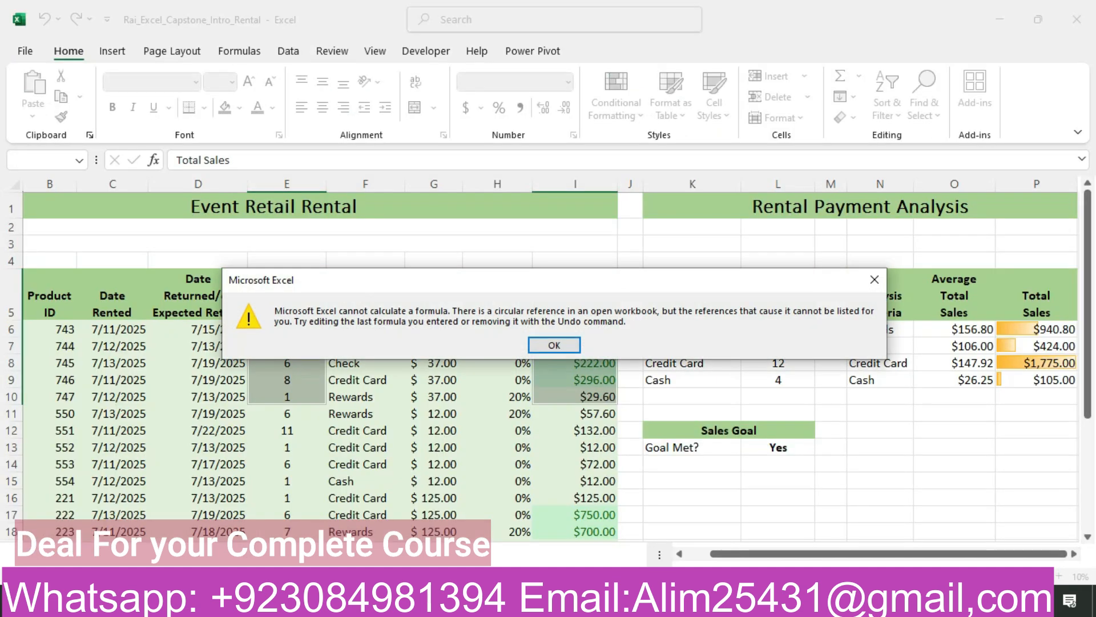
pyautogui.press('Return')
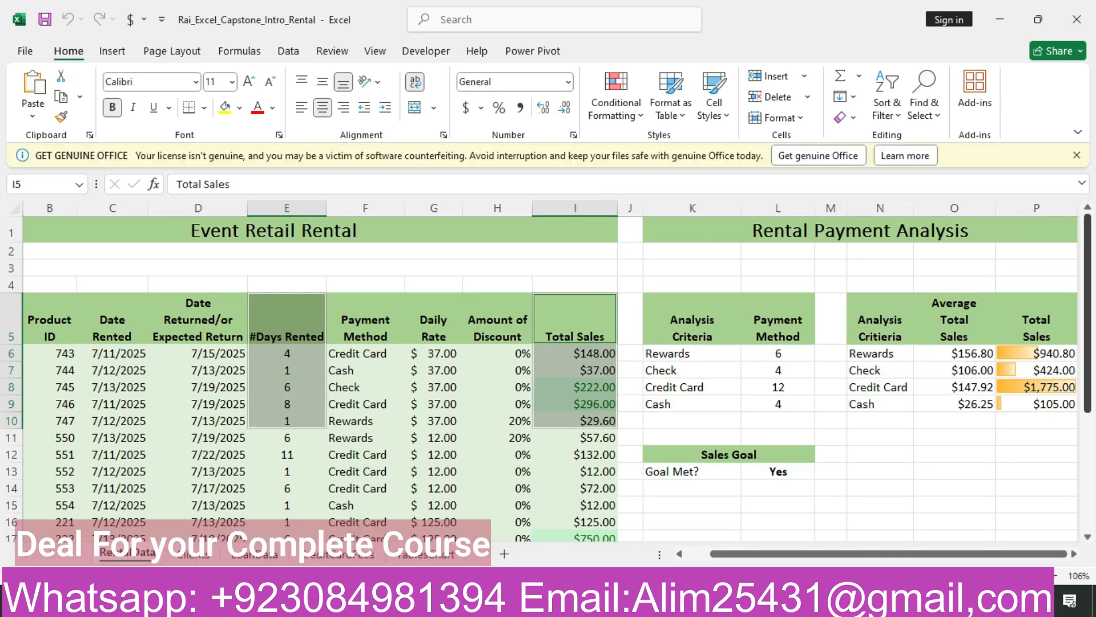
# - Review the RentalData, Clients, LoanData and TablesChart sheets of the finished workbook, and return to the Word instructions
pyautogui.moveTo(1088, 319)
pyautogui.mouseDown()
pyautogui.moveTo(1087, 434)
pyautogui.moveTo(1087, 321)
pyautogui.mouseUp()
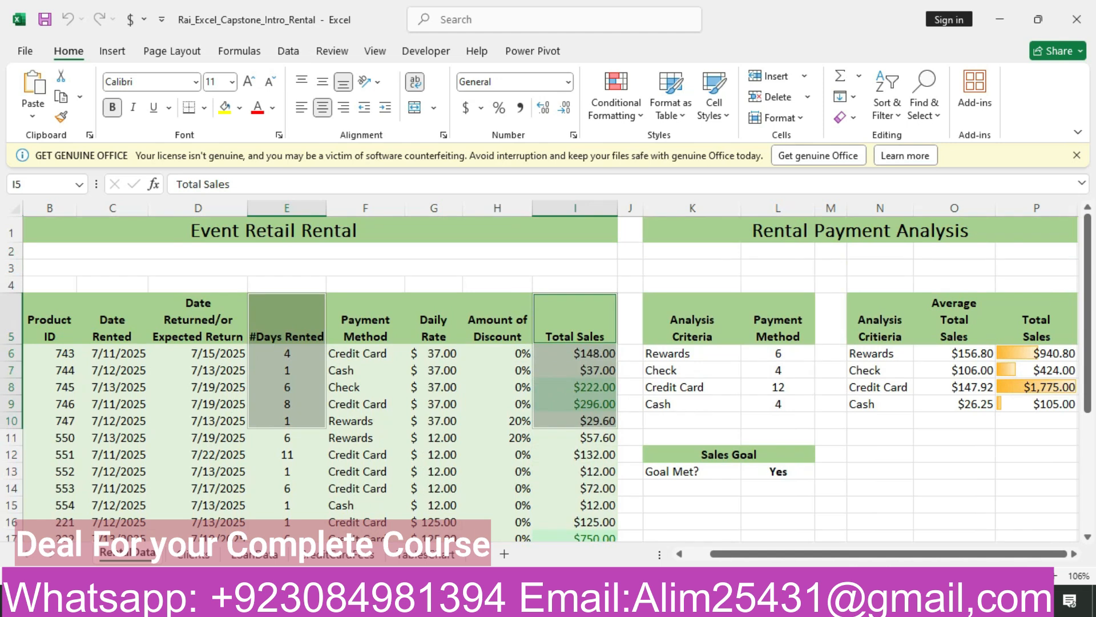
pyautogui.click(193, 554)
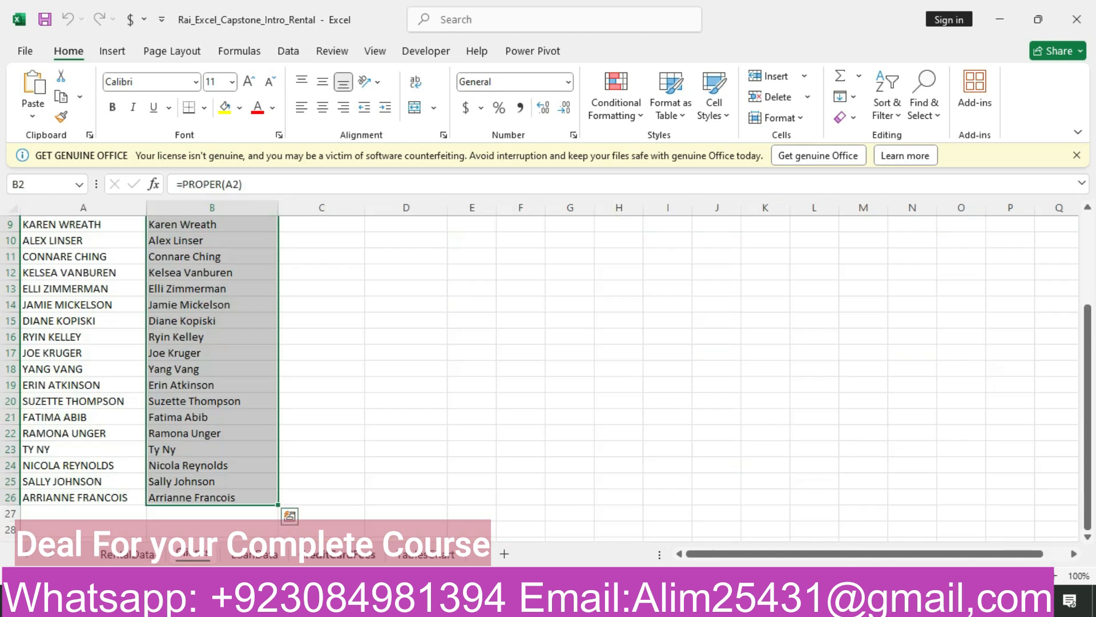
pyautogui.click(254, 554)
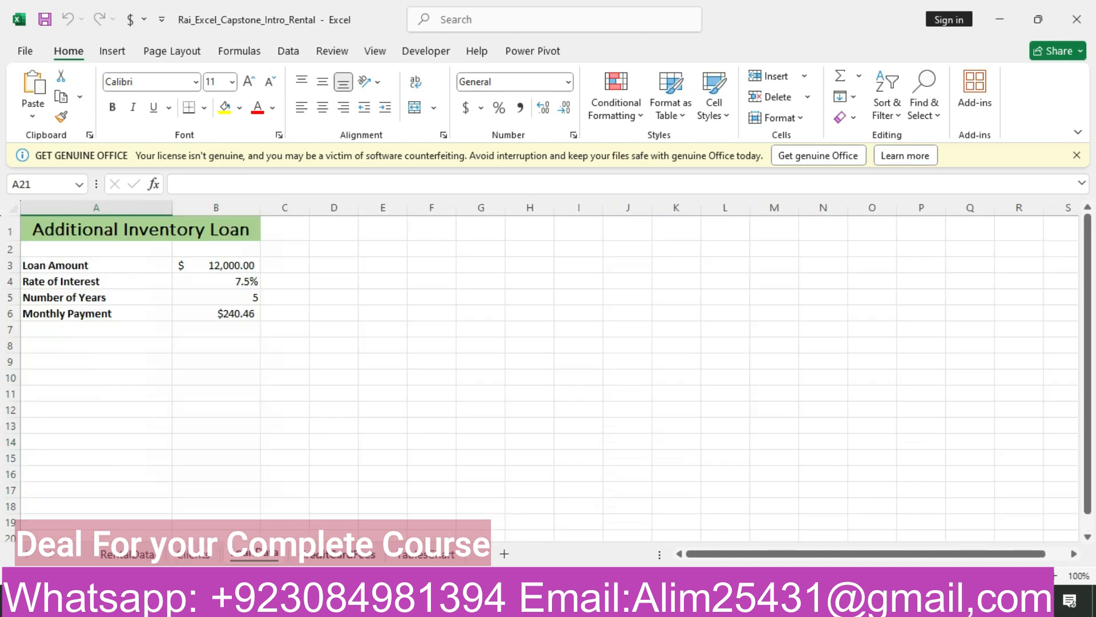
pyautogui.click(425, 553)
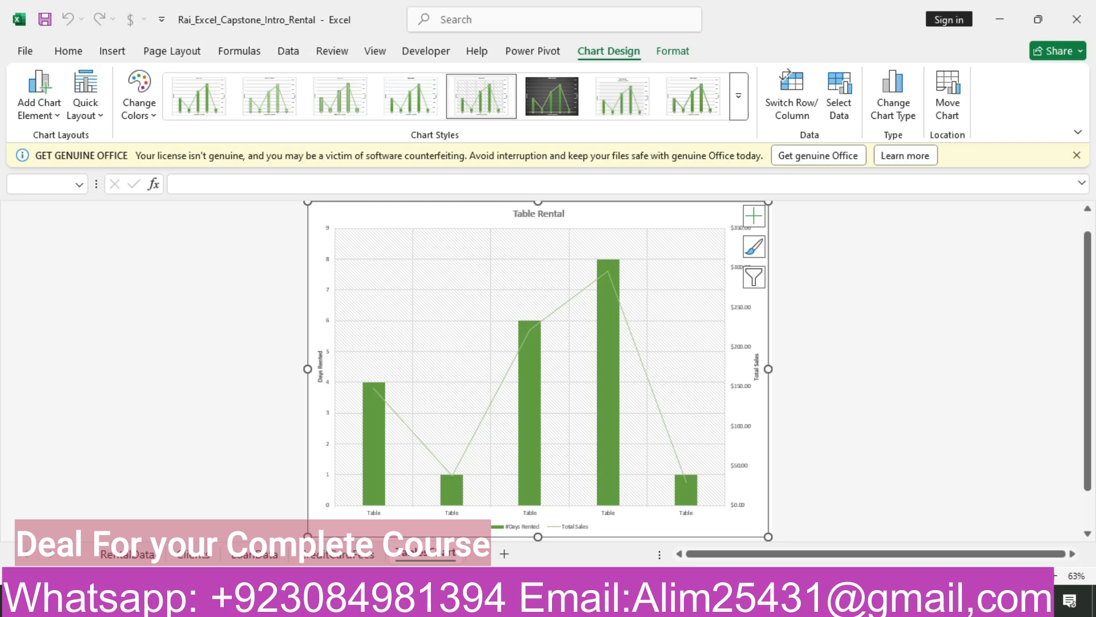
pyautogui.click(436, 514)
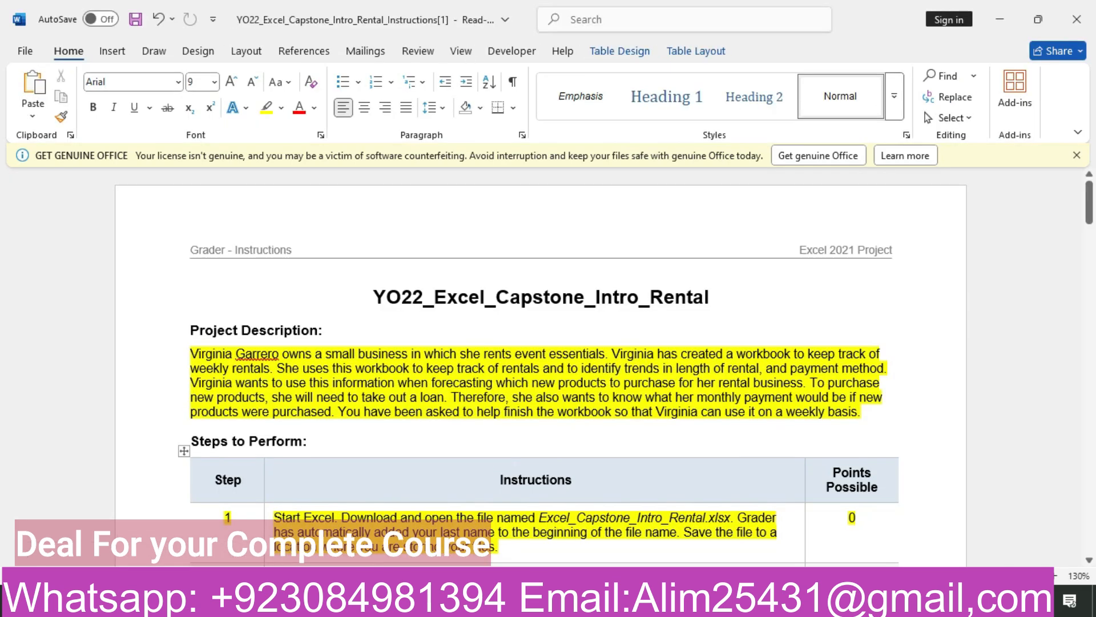